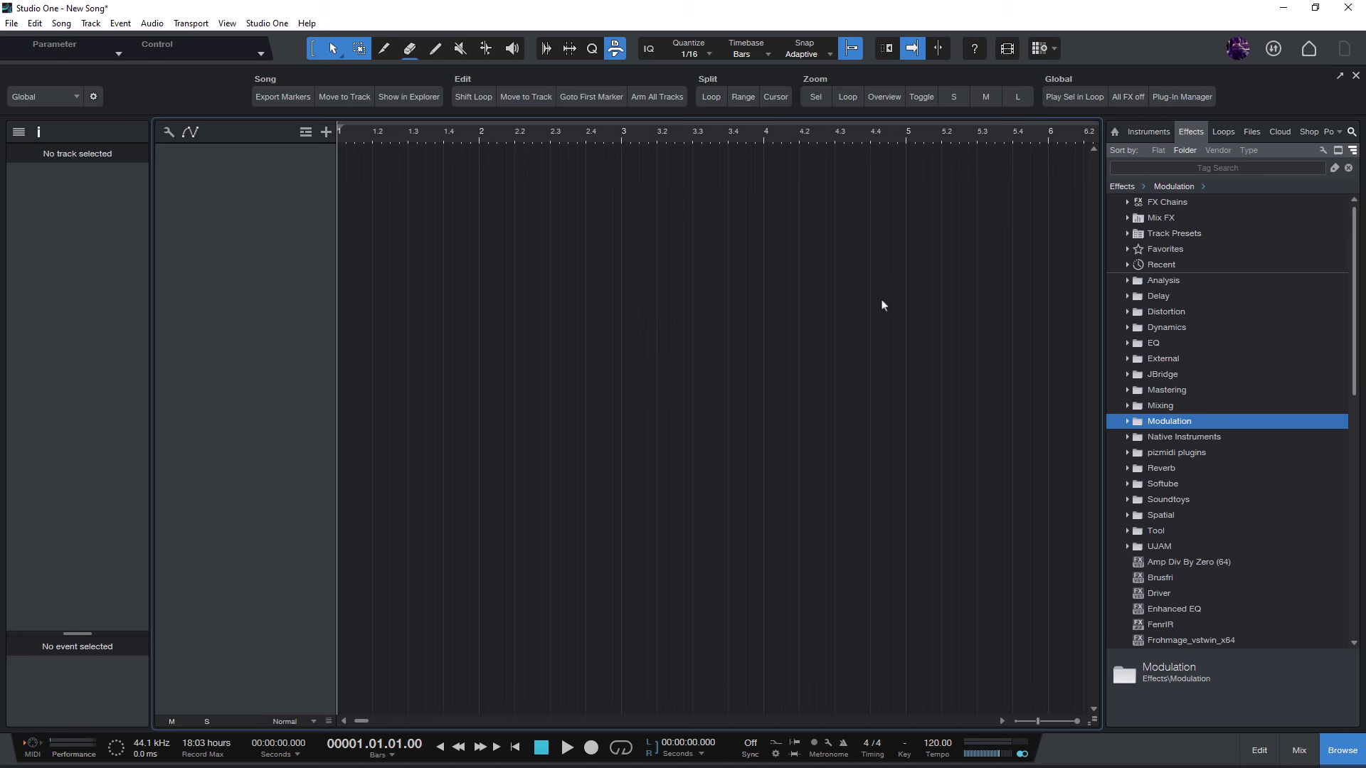
Add a Mai Tai instrument track by searching 'mai' in the command search
key("ctrl+q")
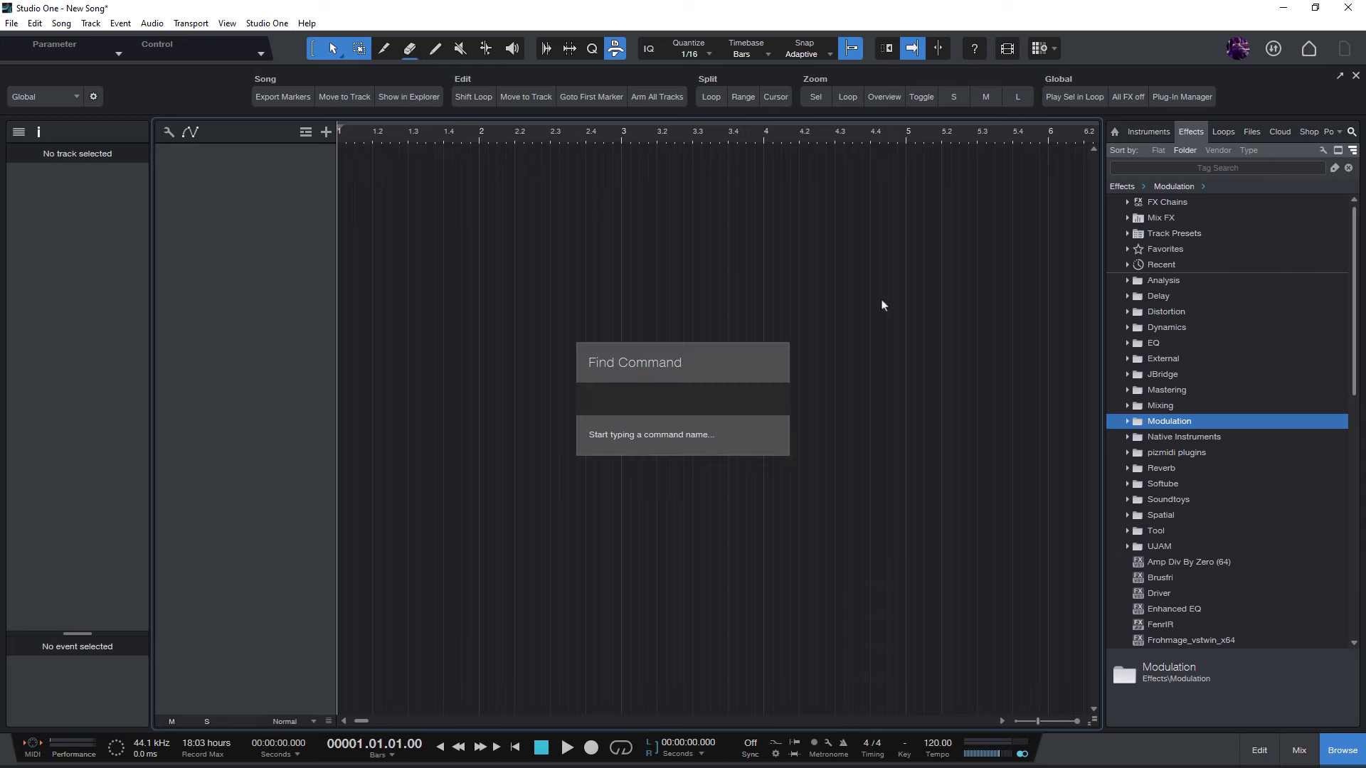
type("mai")
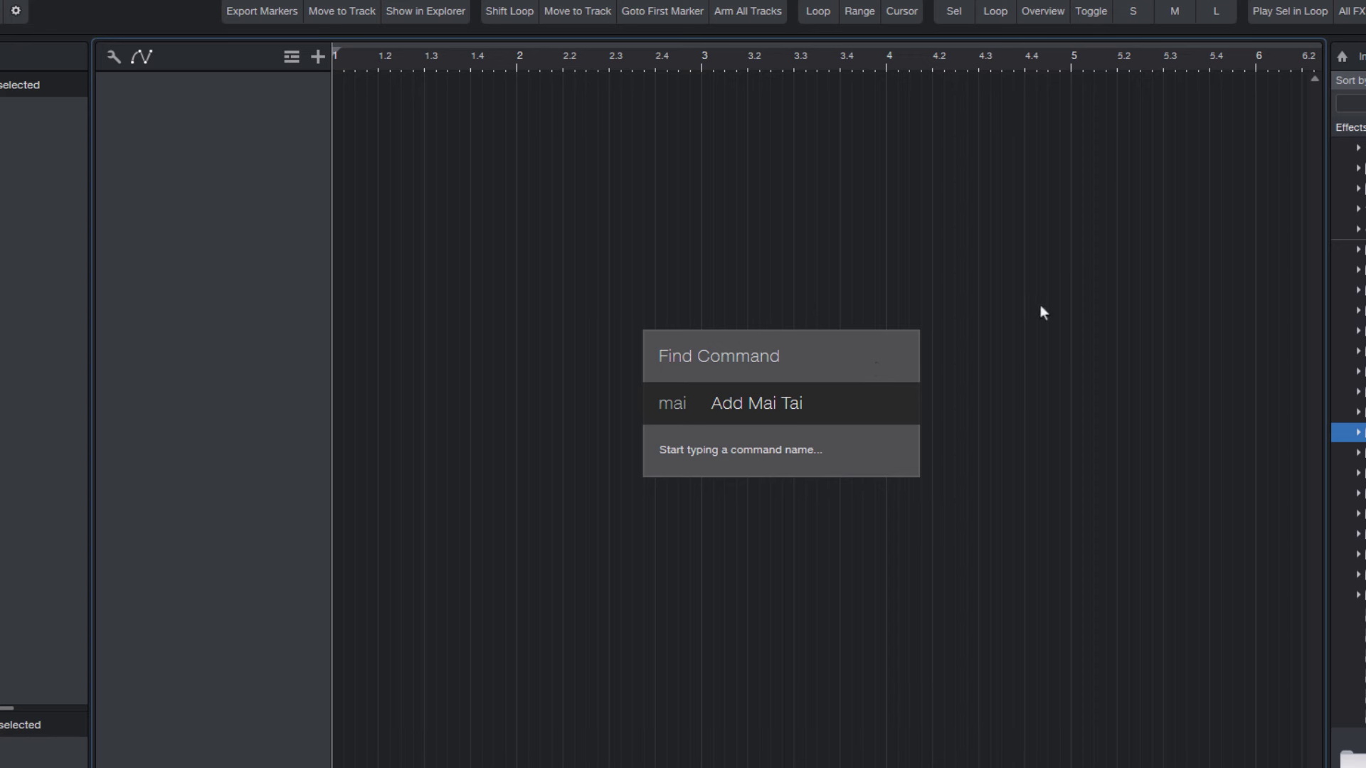
key("Return")
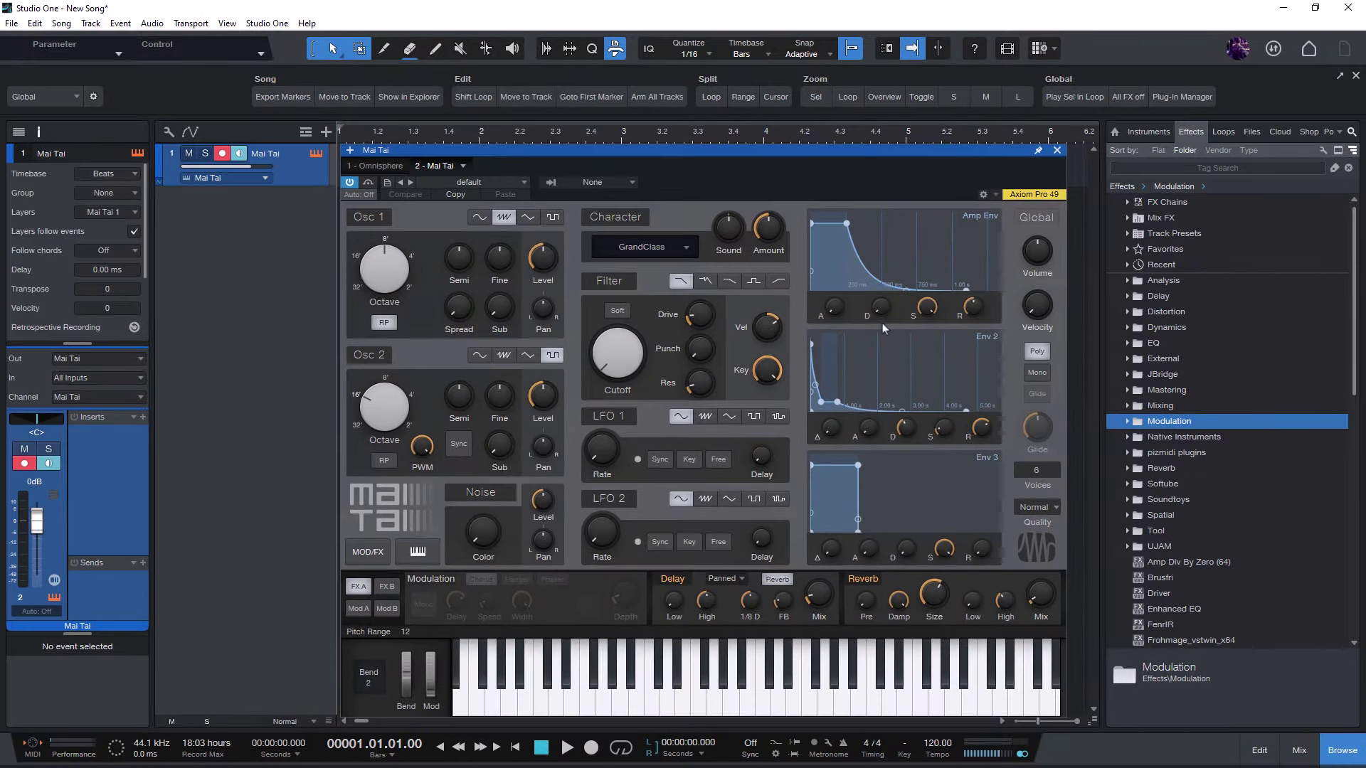
Close the Mai Tai window and add an Omnisphere instrument track via the 'omni' search
key("Escape")
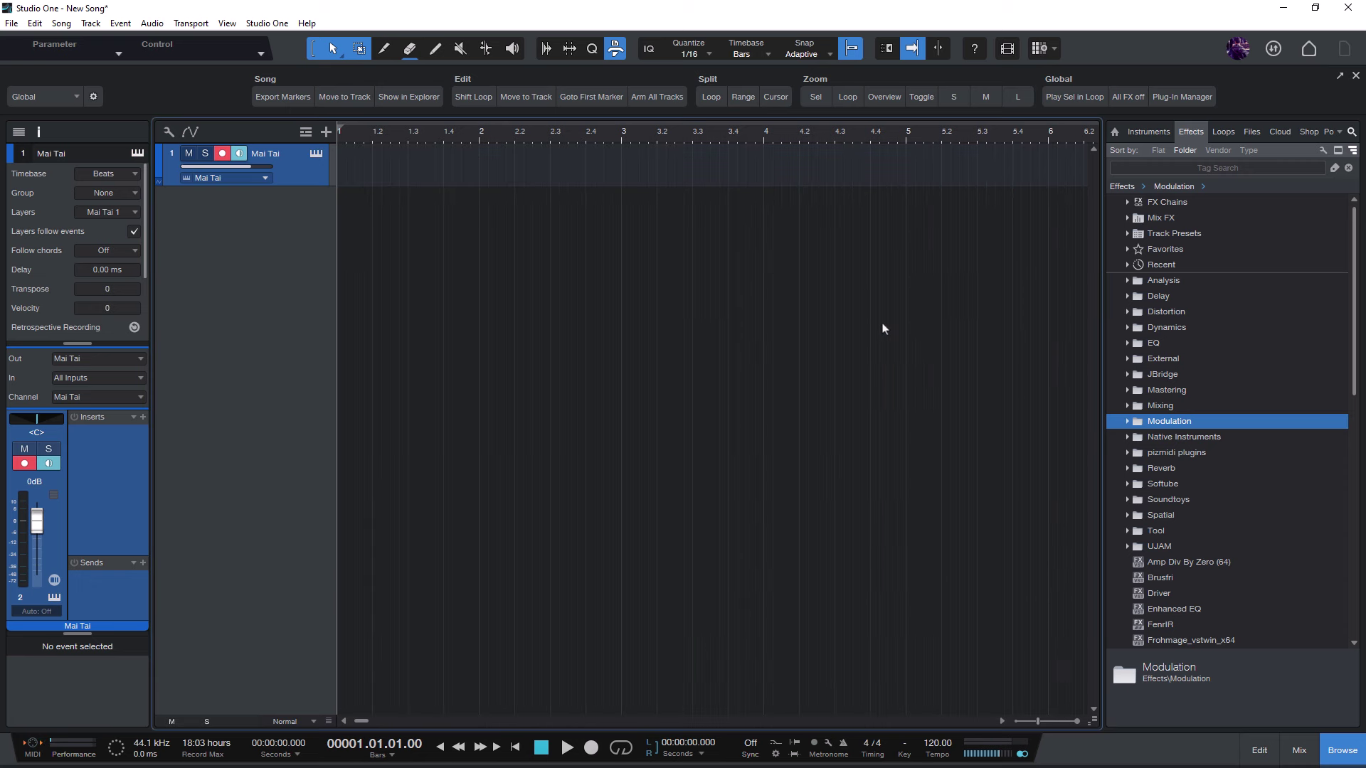
key("ctrl+space")
type("omni")
key("Return")
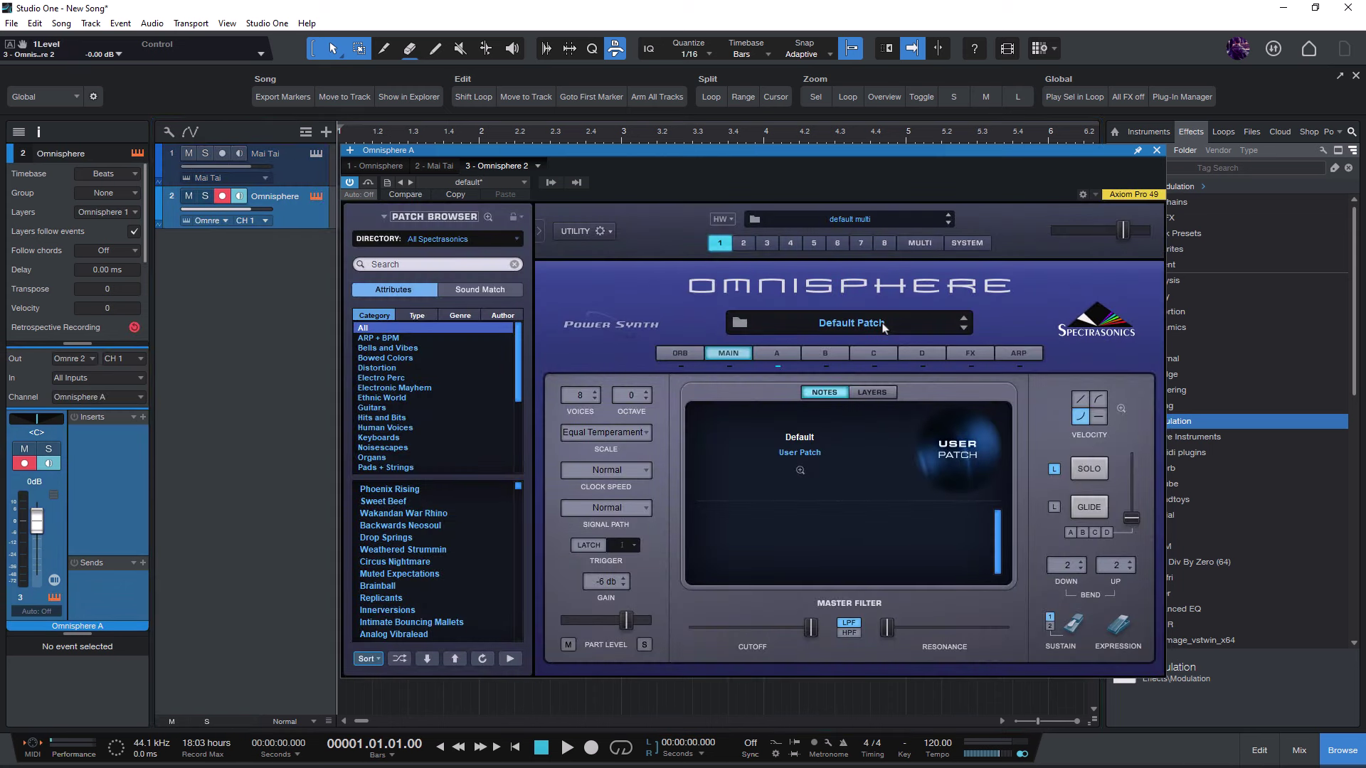
Close the Omnisphere window and add an Impact XT instrument track via the 'impact' search
key("Escape")
key("ctrl+q")
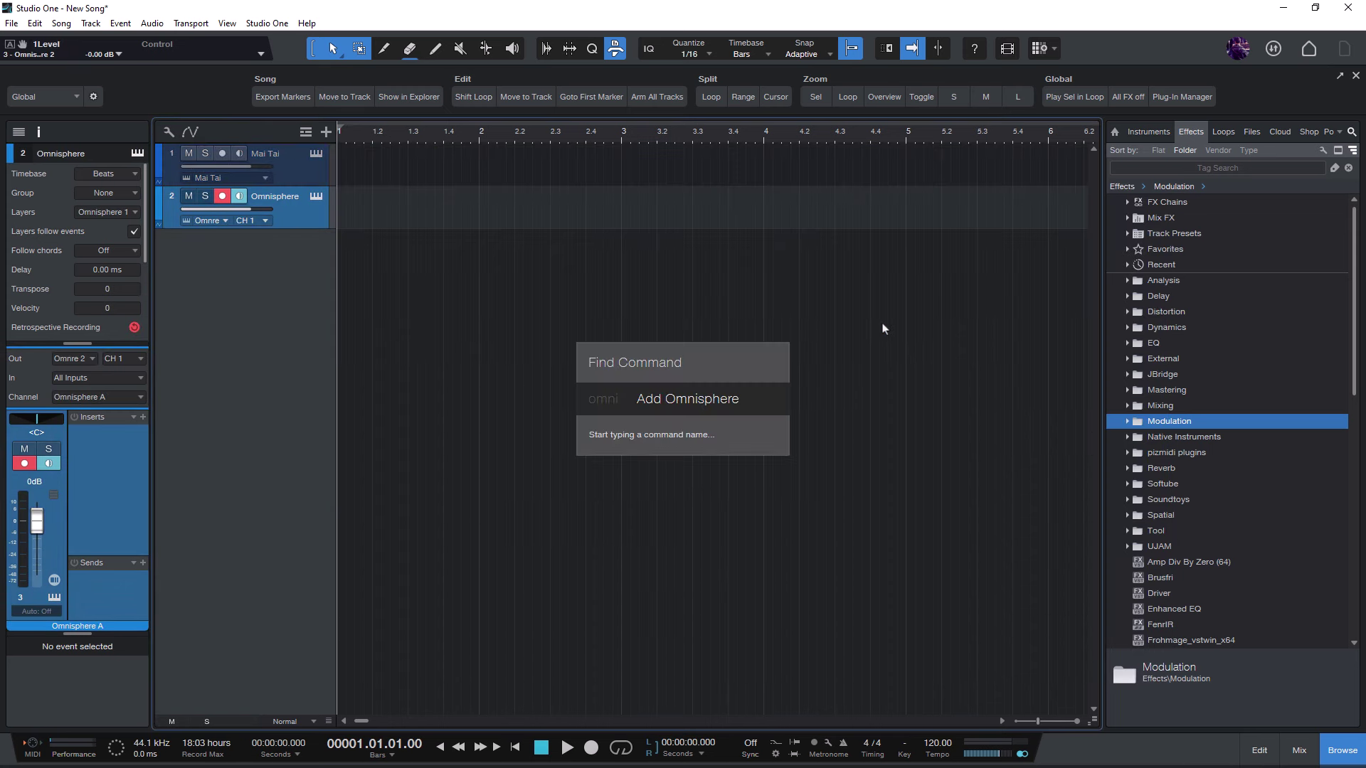
type("impact")
key("Escape")
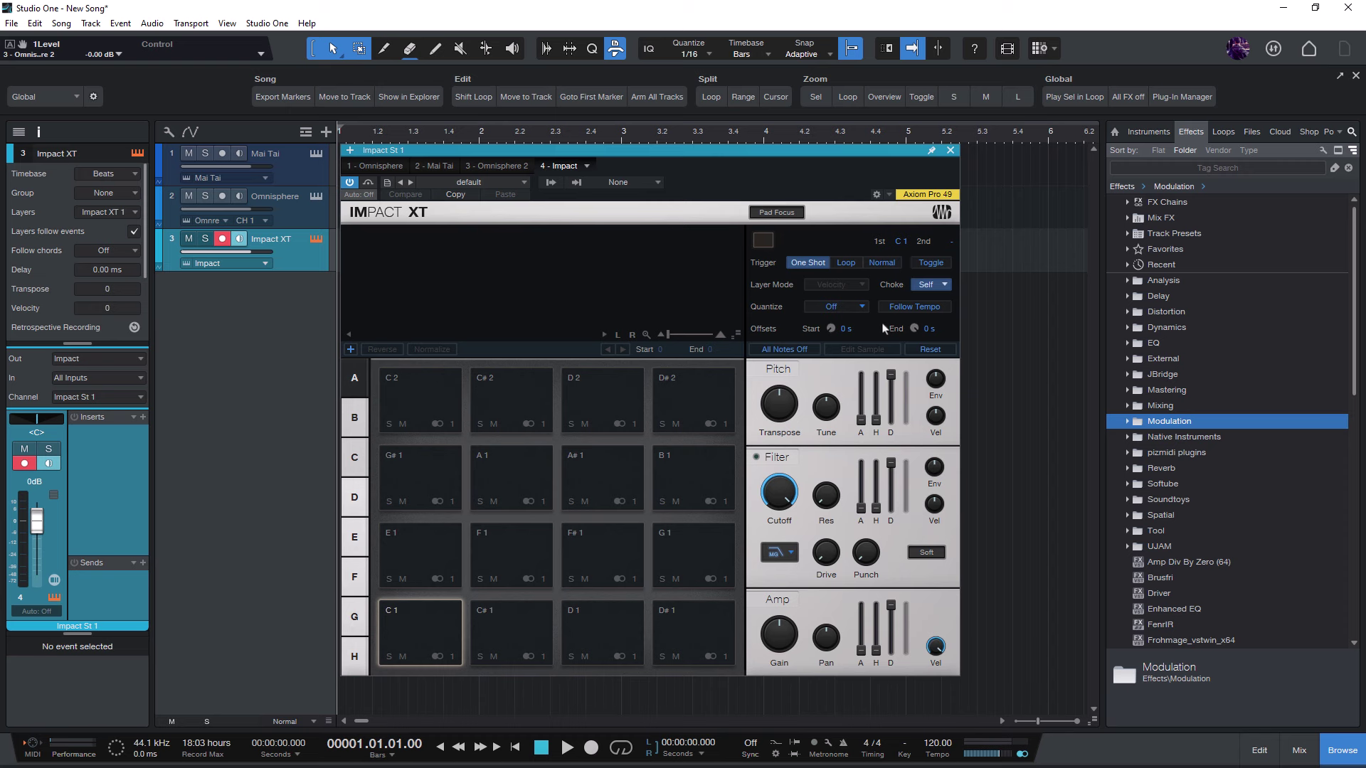
Close Impact XT and insert Pro EQ on its track through an 'eq' command search
key("Escape")
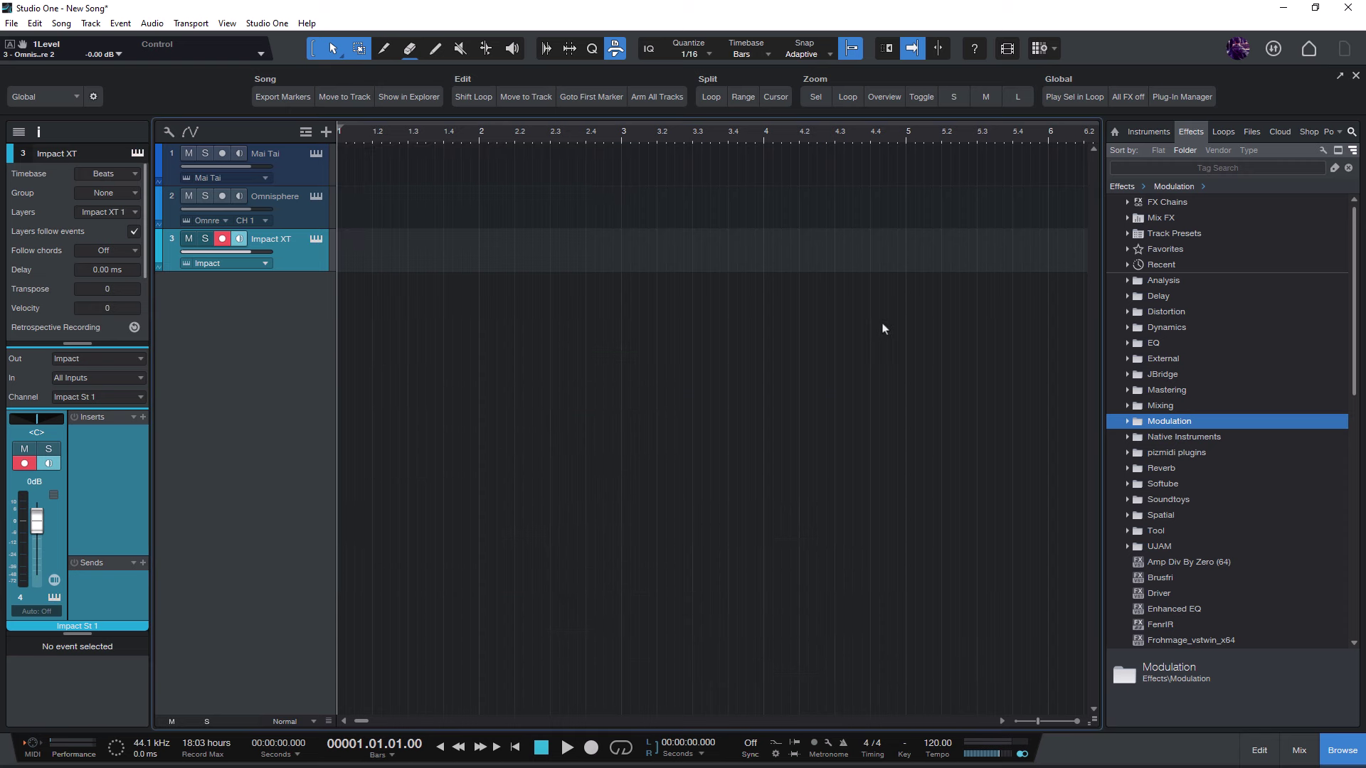
key("ctrl+q")
type("eq")
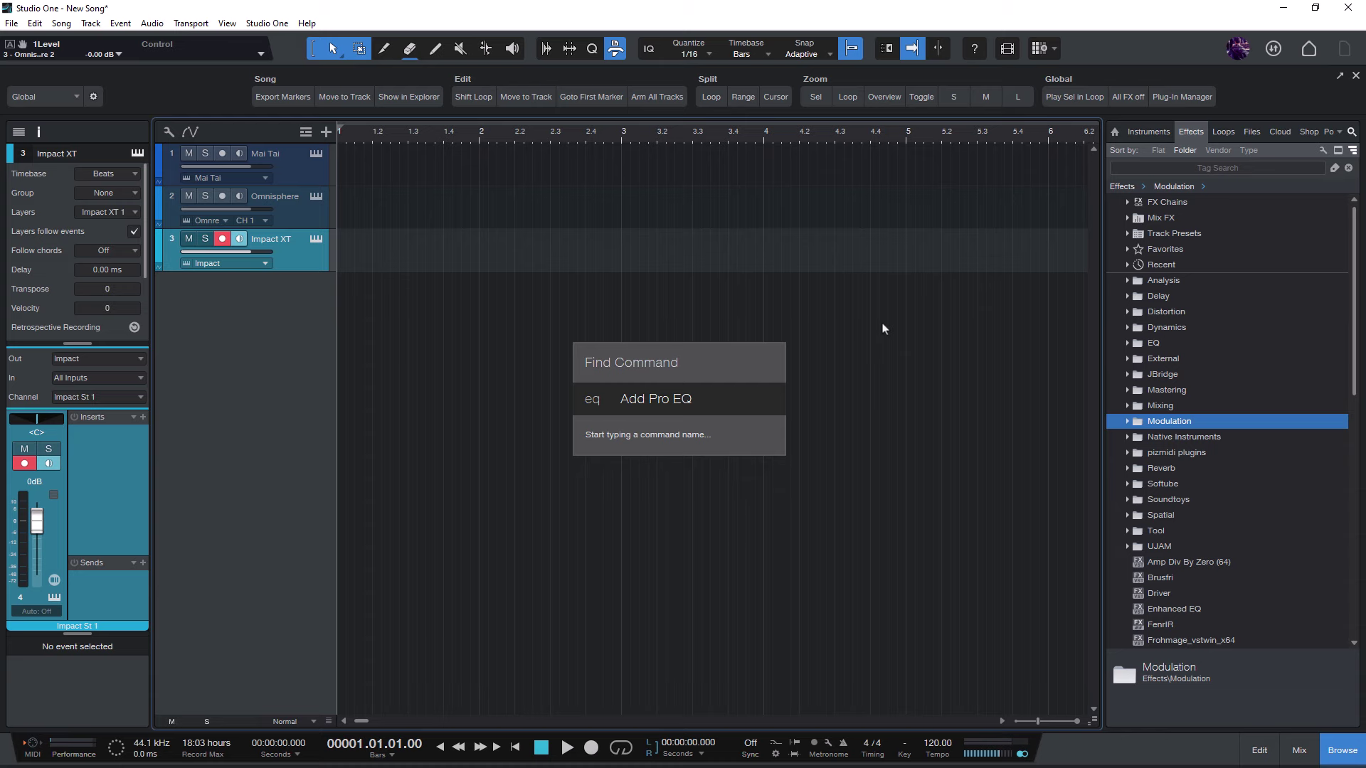
key("Return")
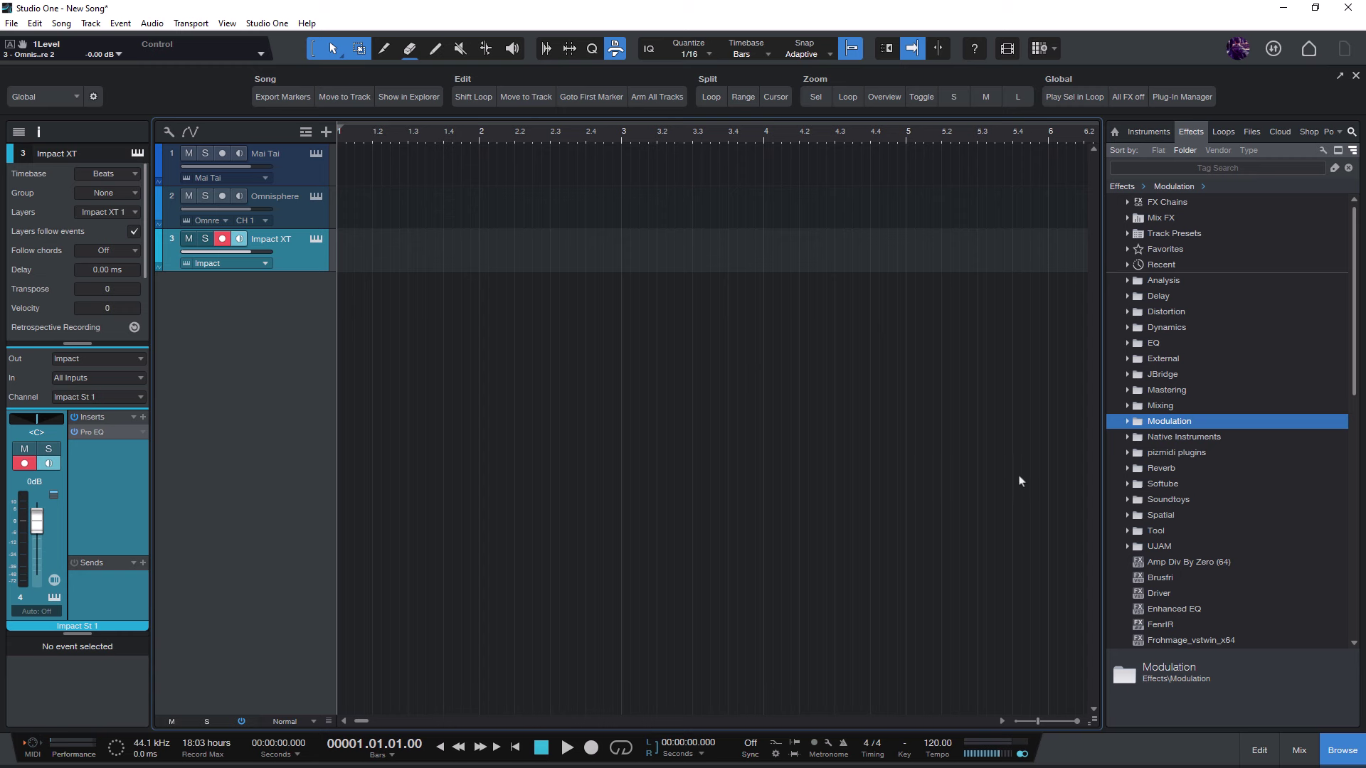
Toggle the browser off and on, then switch it to the Cloud page
left_click(1340, 753)
left_click(1342, 754)
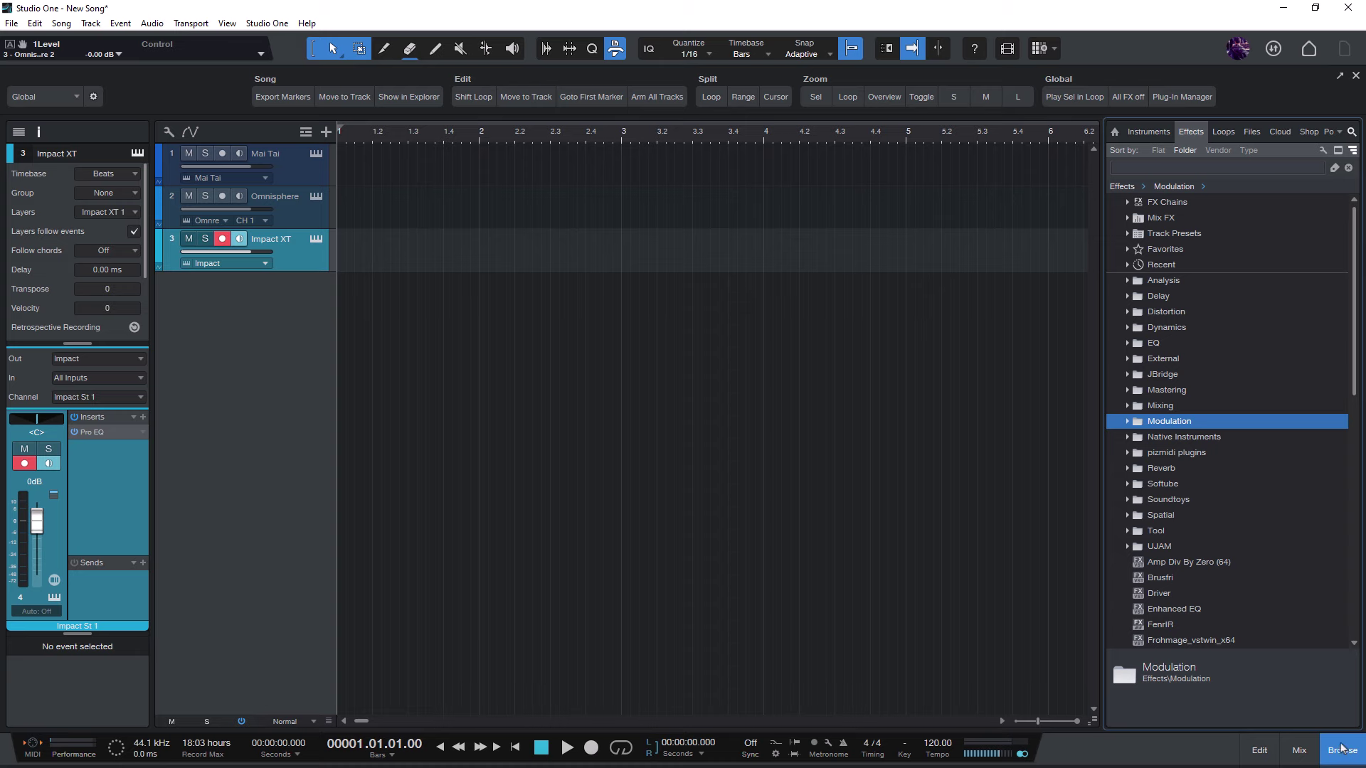
left_click(1279, 132)
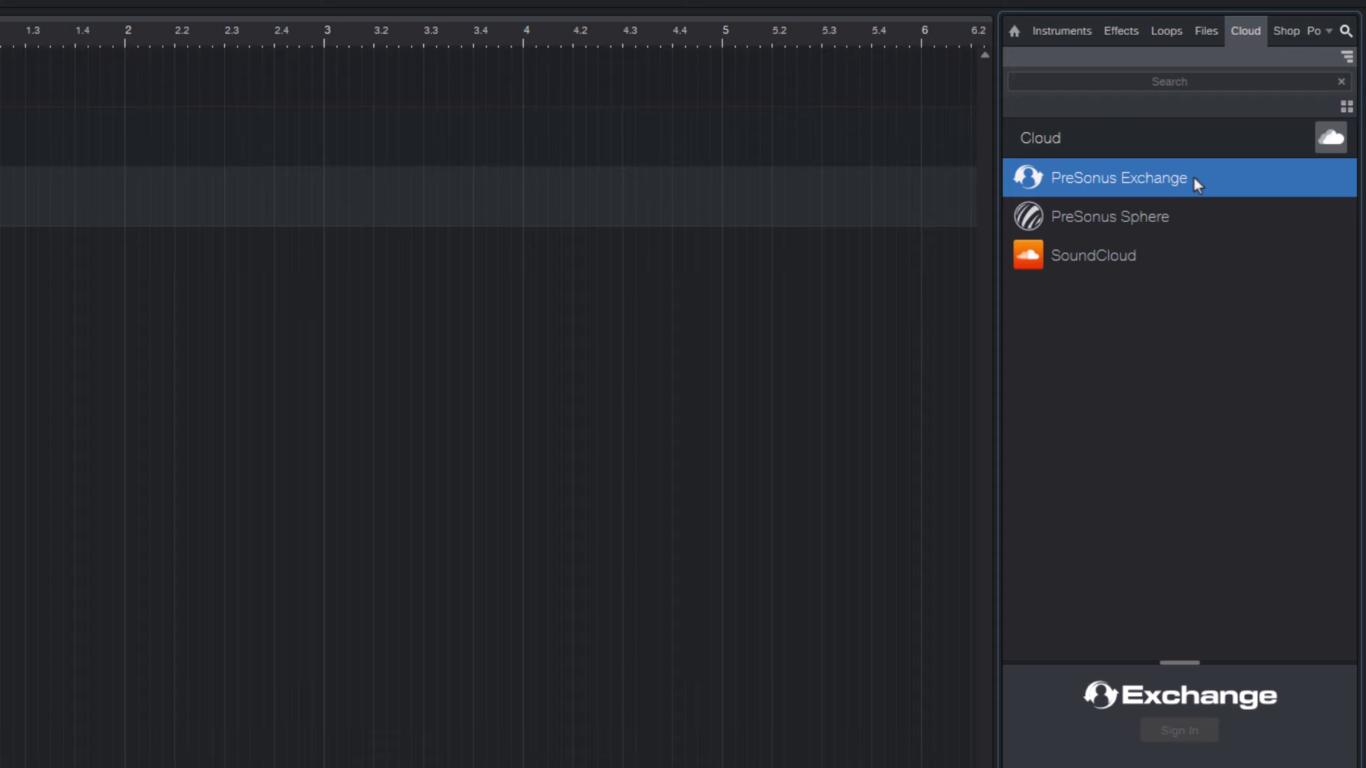
Search PreSonus Exchange for 'Find Command' and inspect the Add Impact, Presence, Pro EQ and Kontakt 6 macros
double_click(1197, 177)
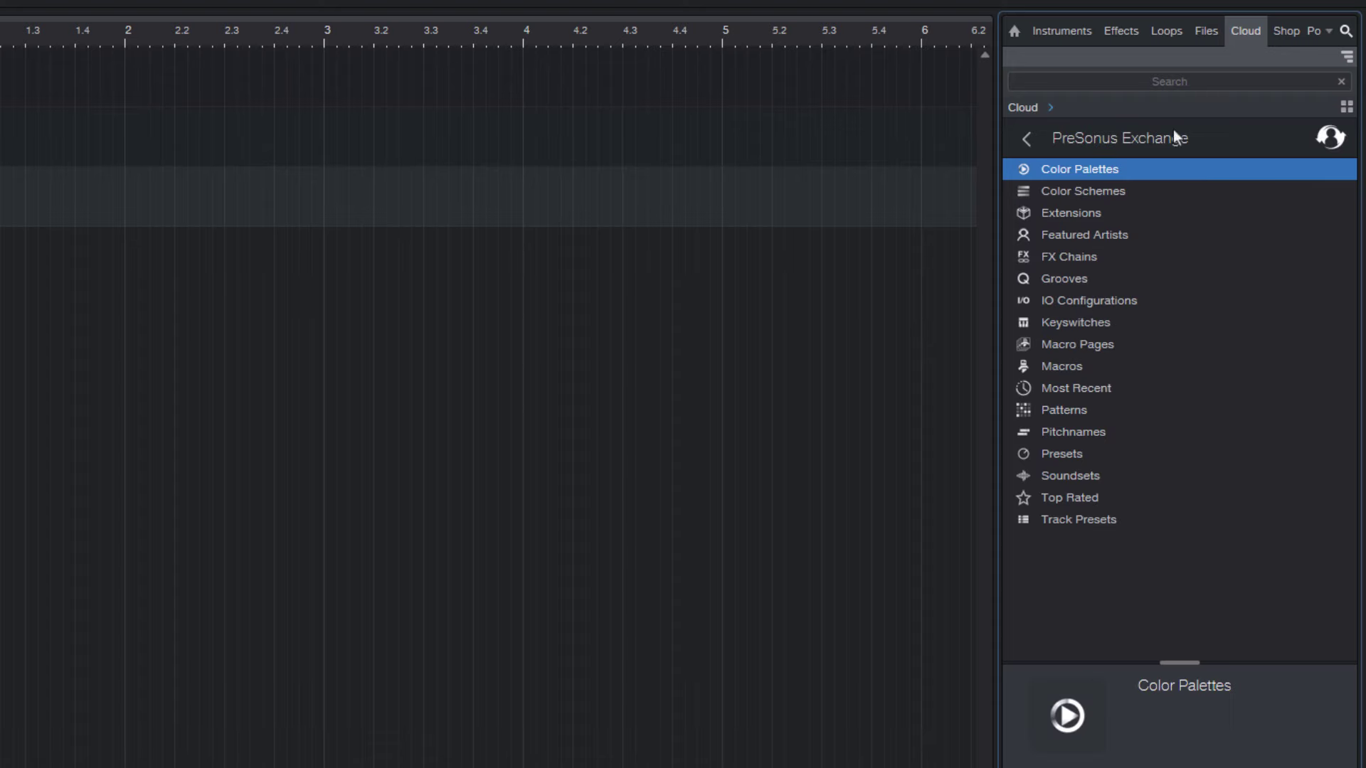
left_click(1146, 81)
type("Find Co")
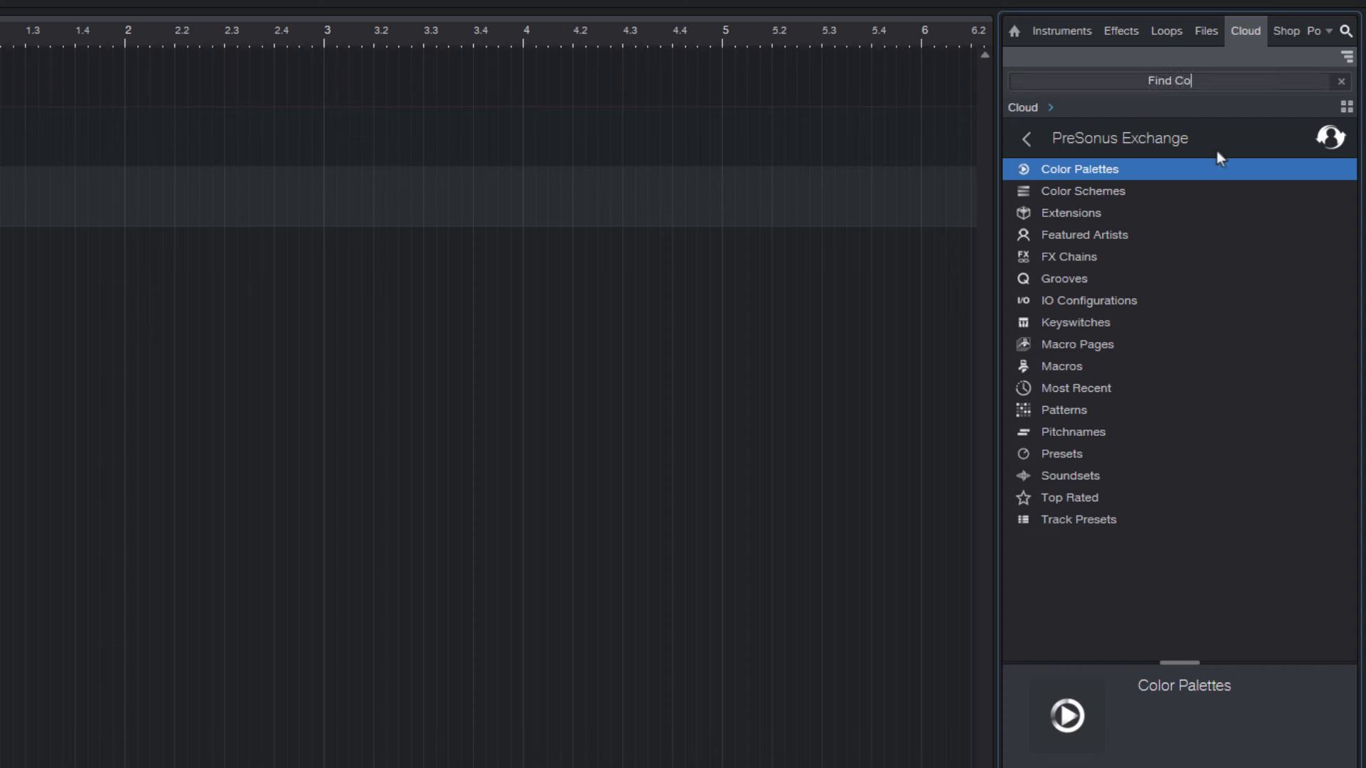
type("mmand")
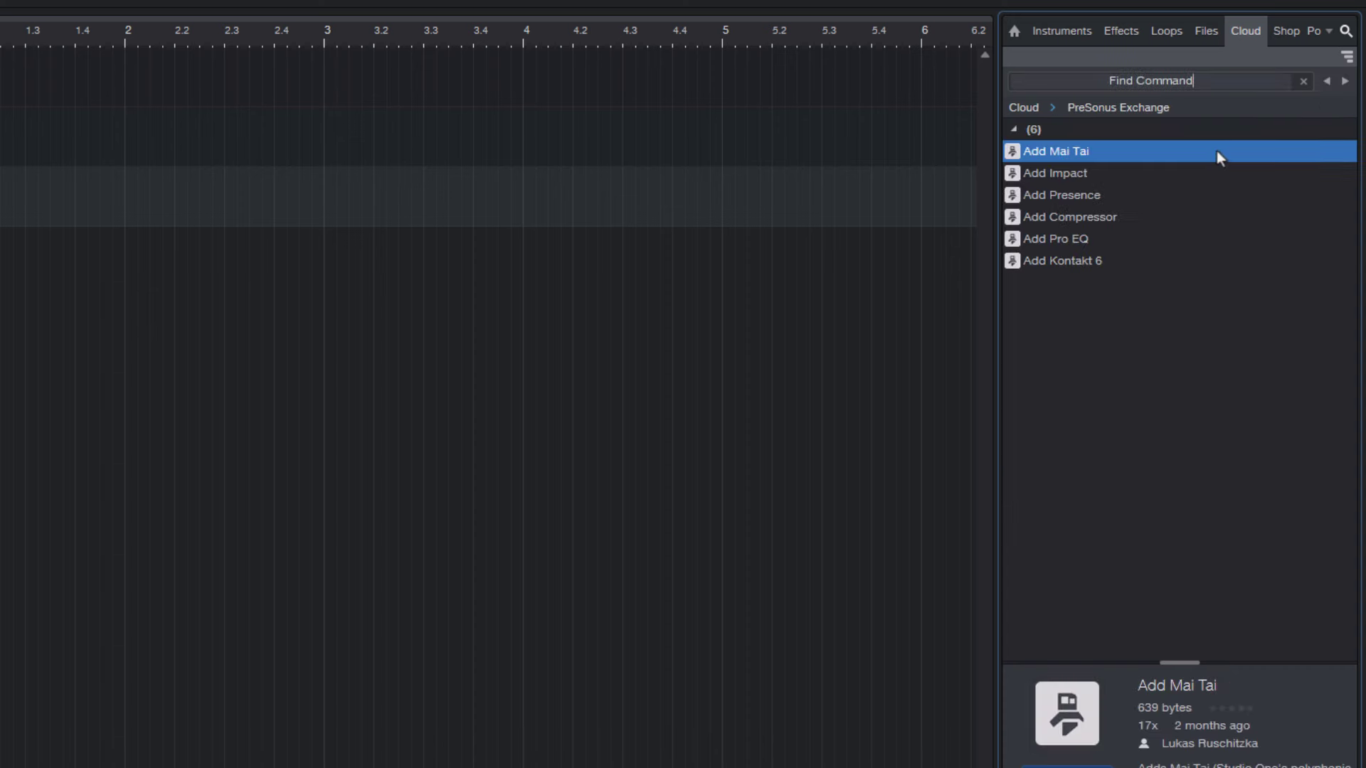
left_click(1065, 175)
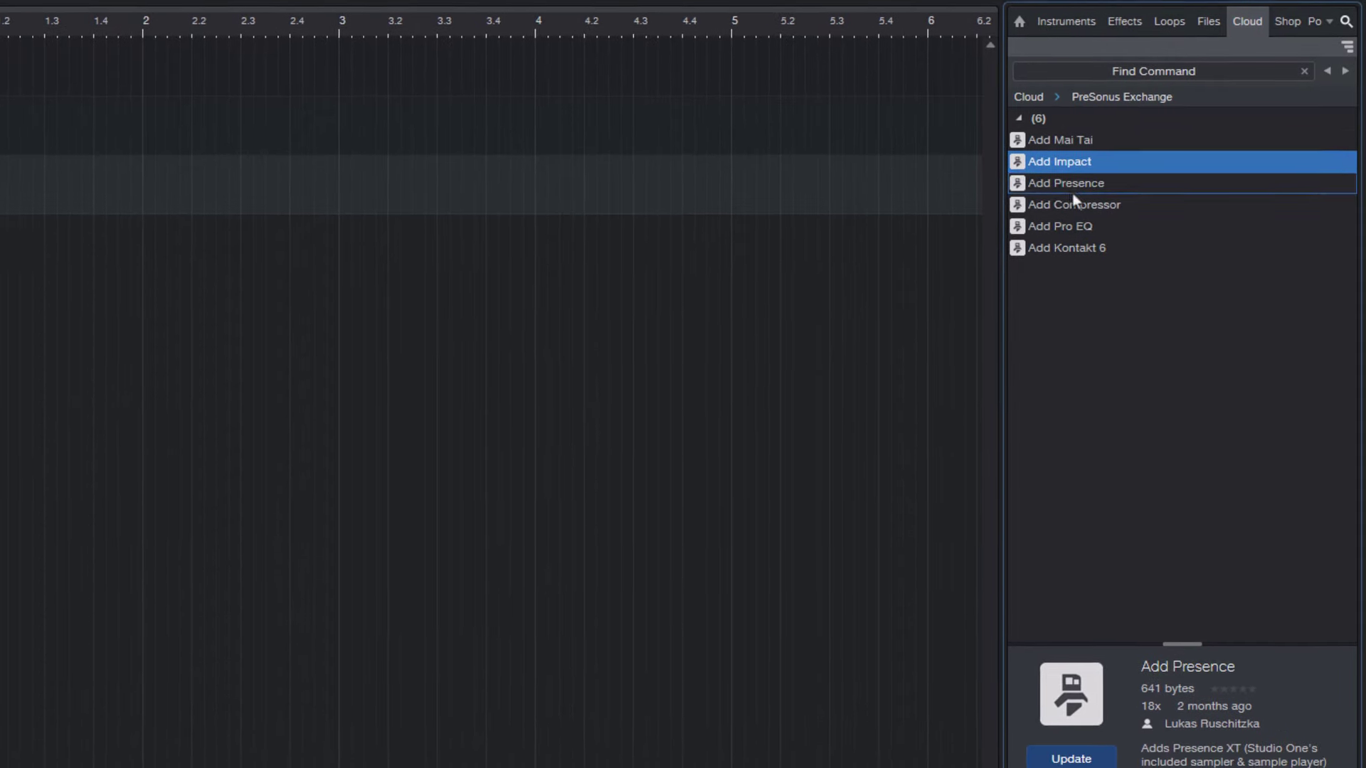
left_click(1074, 187)
left_click(1082, 226)
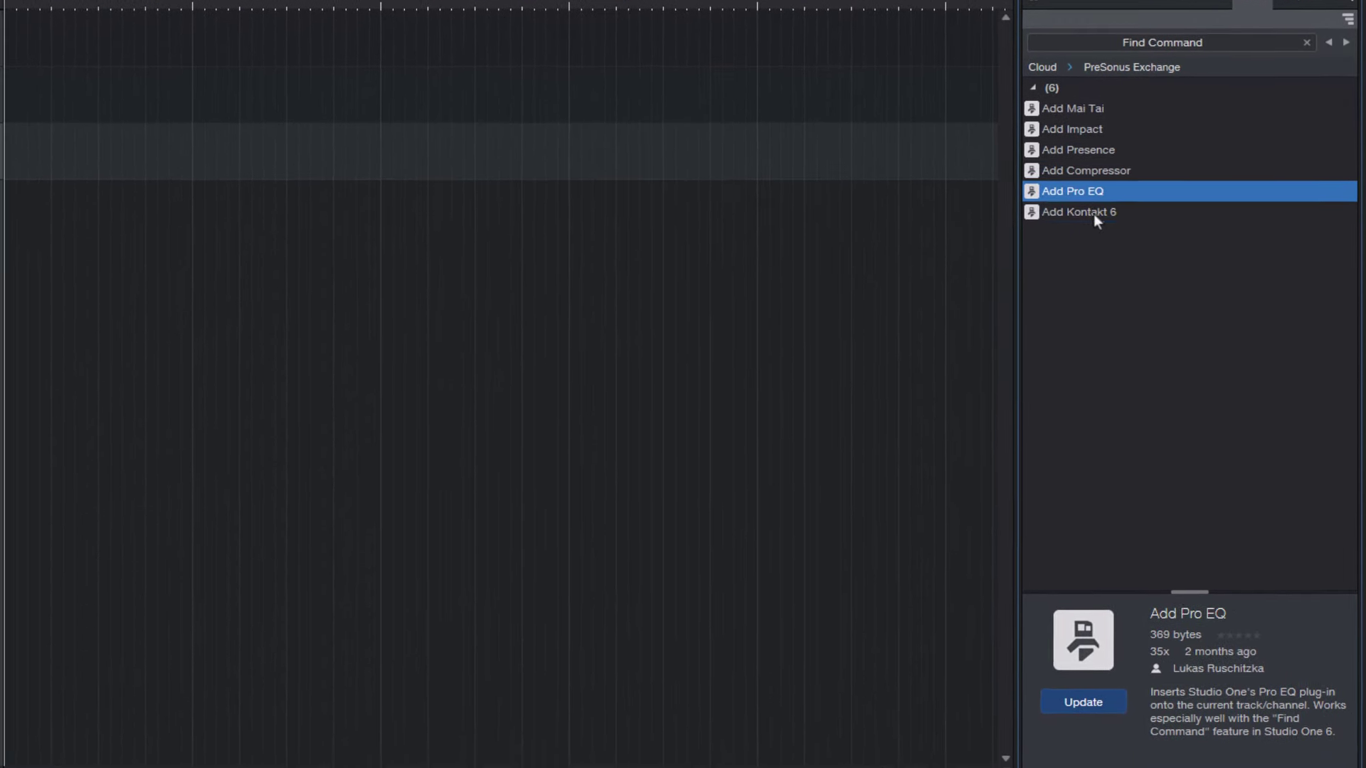
left_click(1087, 248)
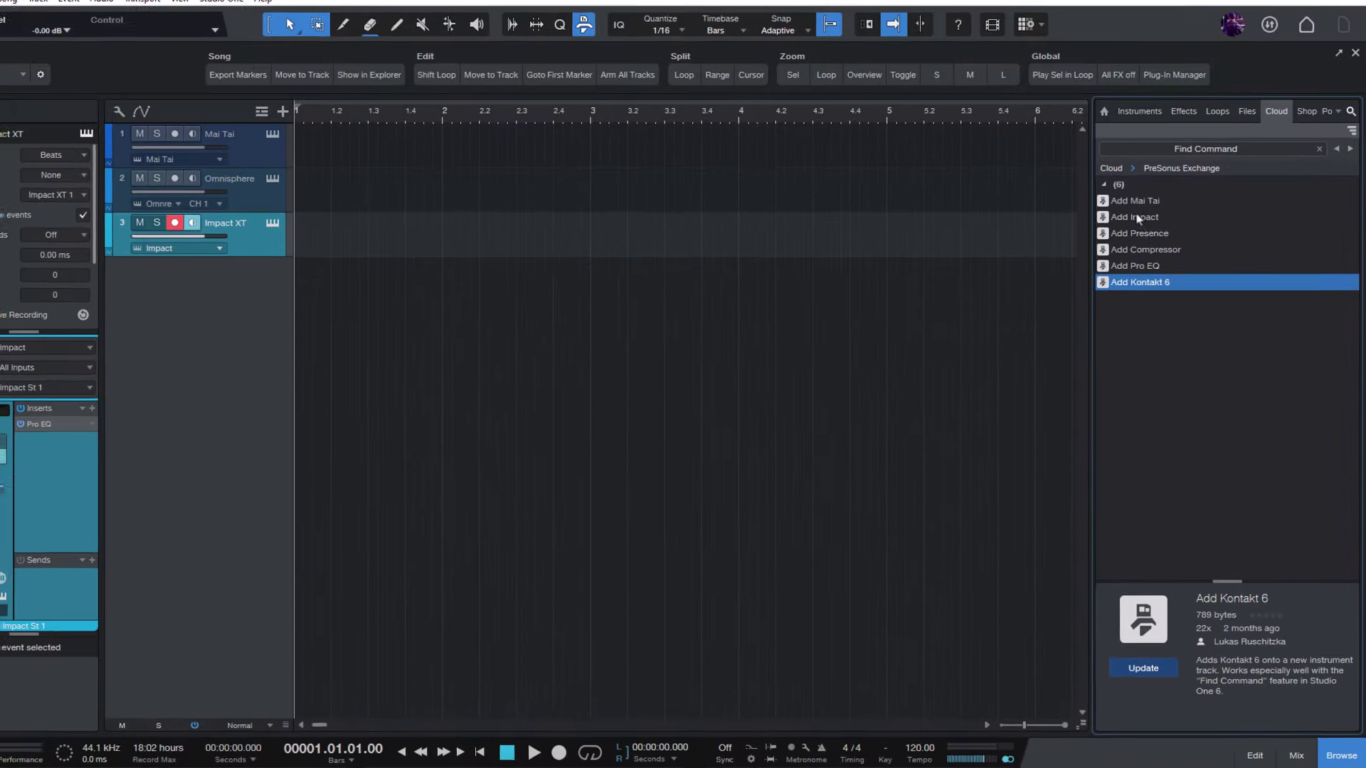
Show the Add Impact macro details and open the Help menu to find Find Command
left_click(1137, 216)
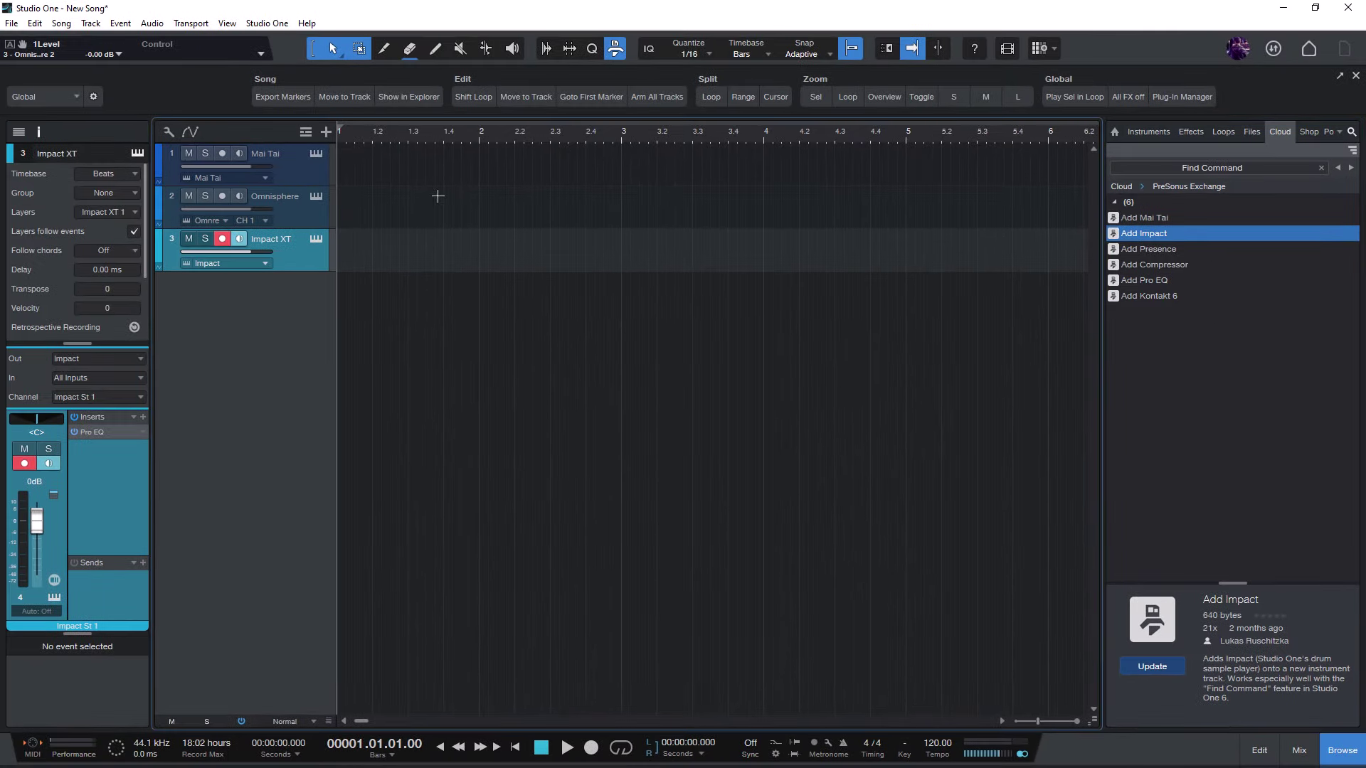
left_click(306, 23)
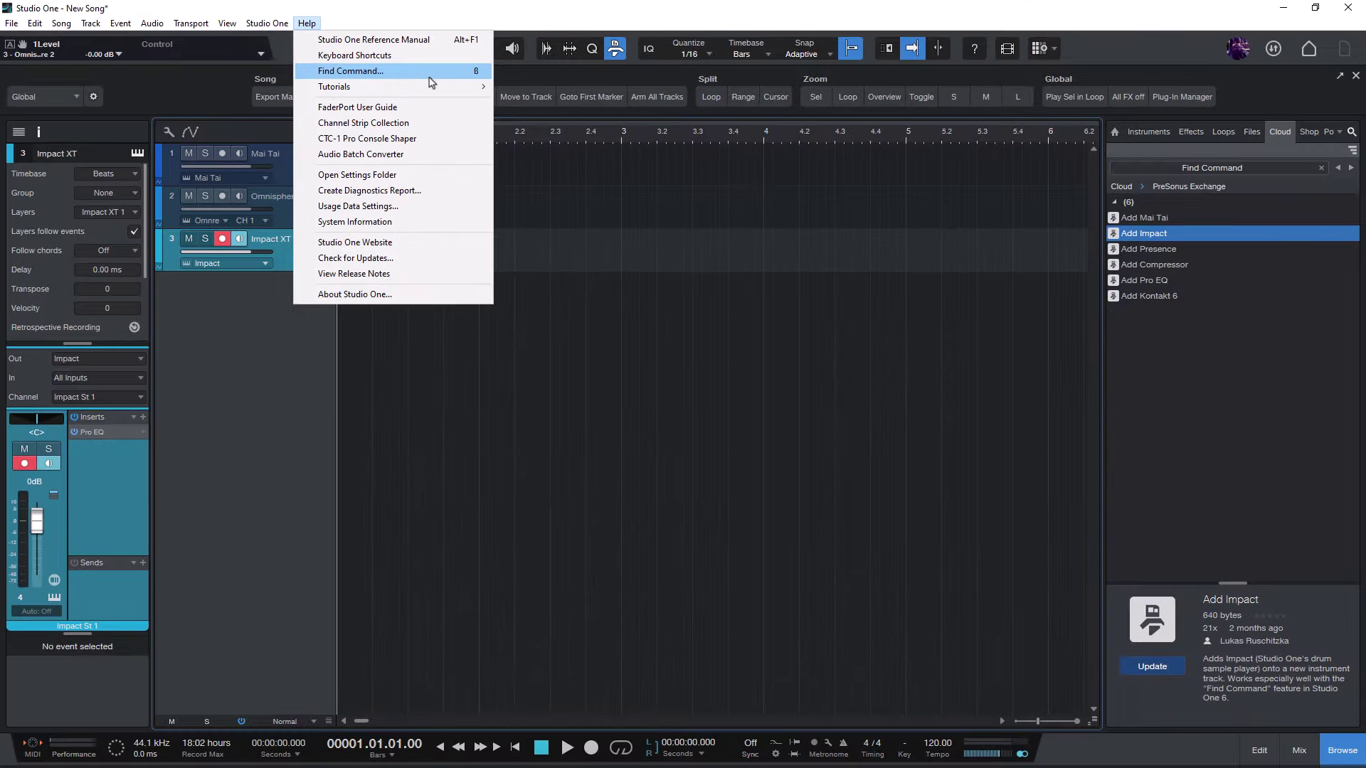
Add a Compressor after Pro EQ on the Impact XT track using Help > Find Command
left_click(430, 77)
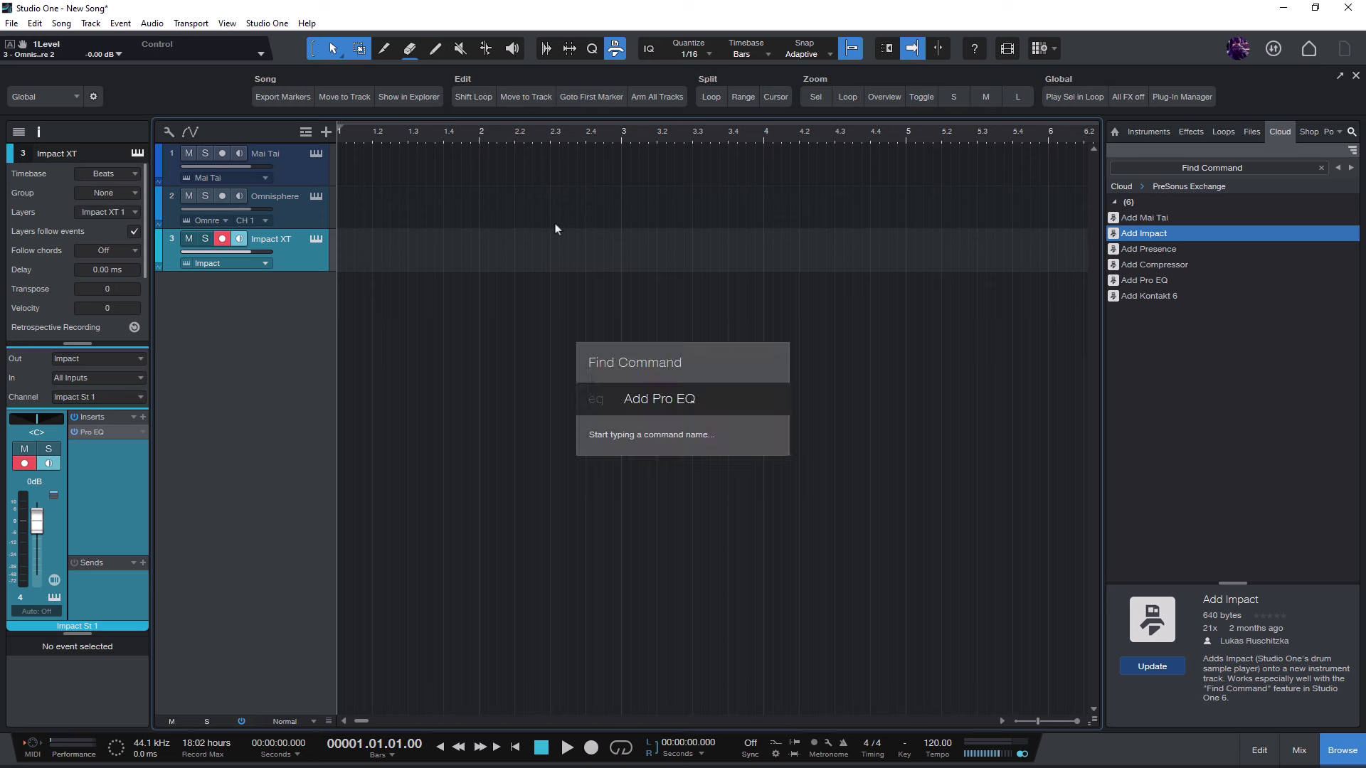
type("mai")
type("eq")
type("comp")
key("Return")
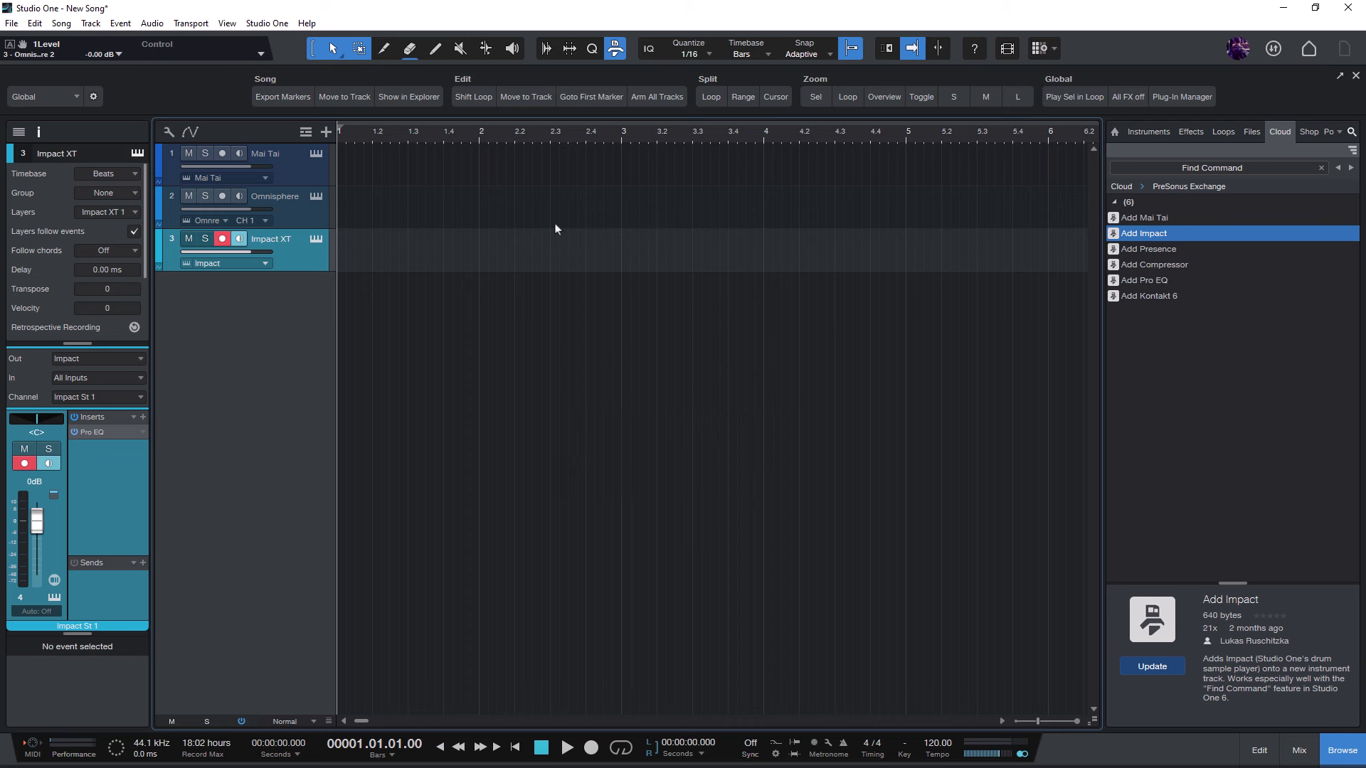
Browse the 'eq' search matches, including Add EQ and Pianoteq, then dismiss without adding anything
key("ctrl+space")
type("eq")
key("Down")
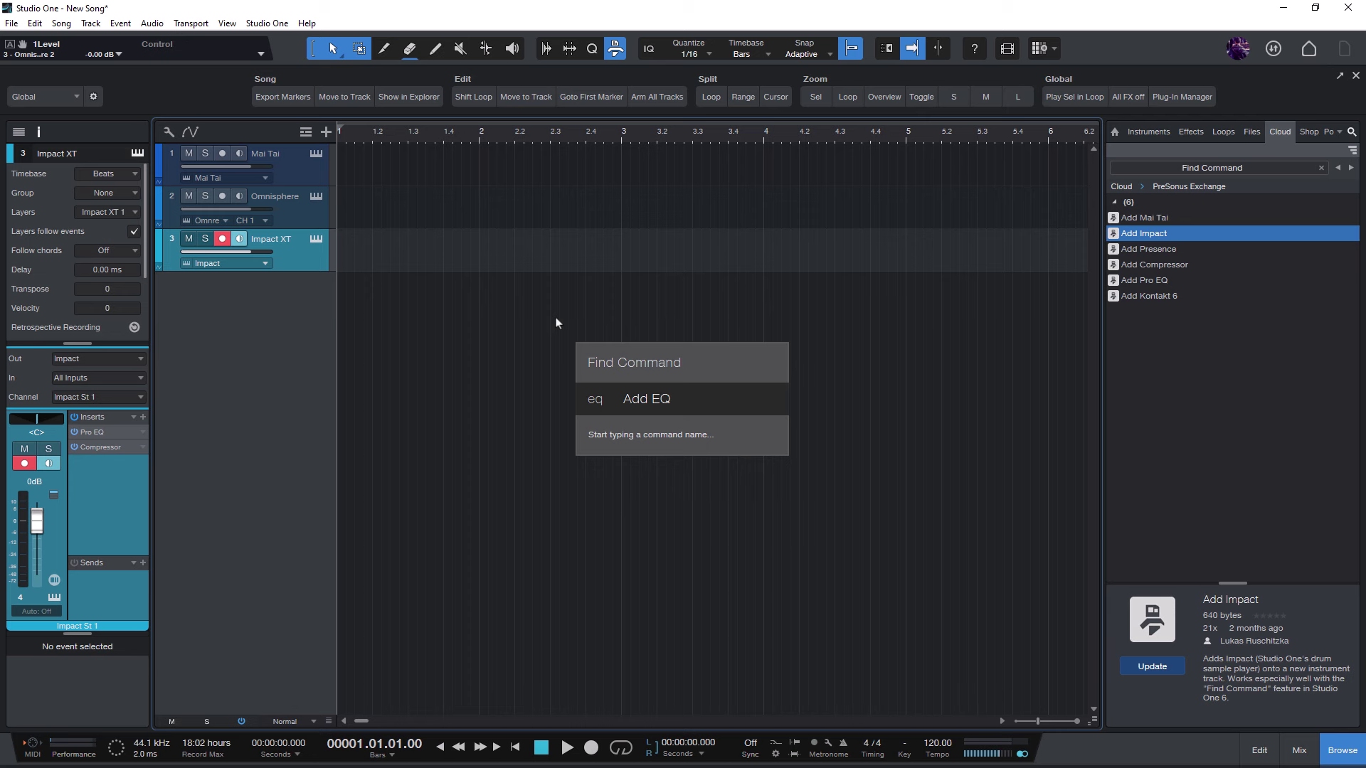
key("Down")
key("Up")
key("Up")
key("Escape")
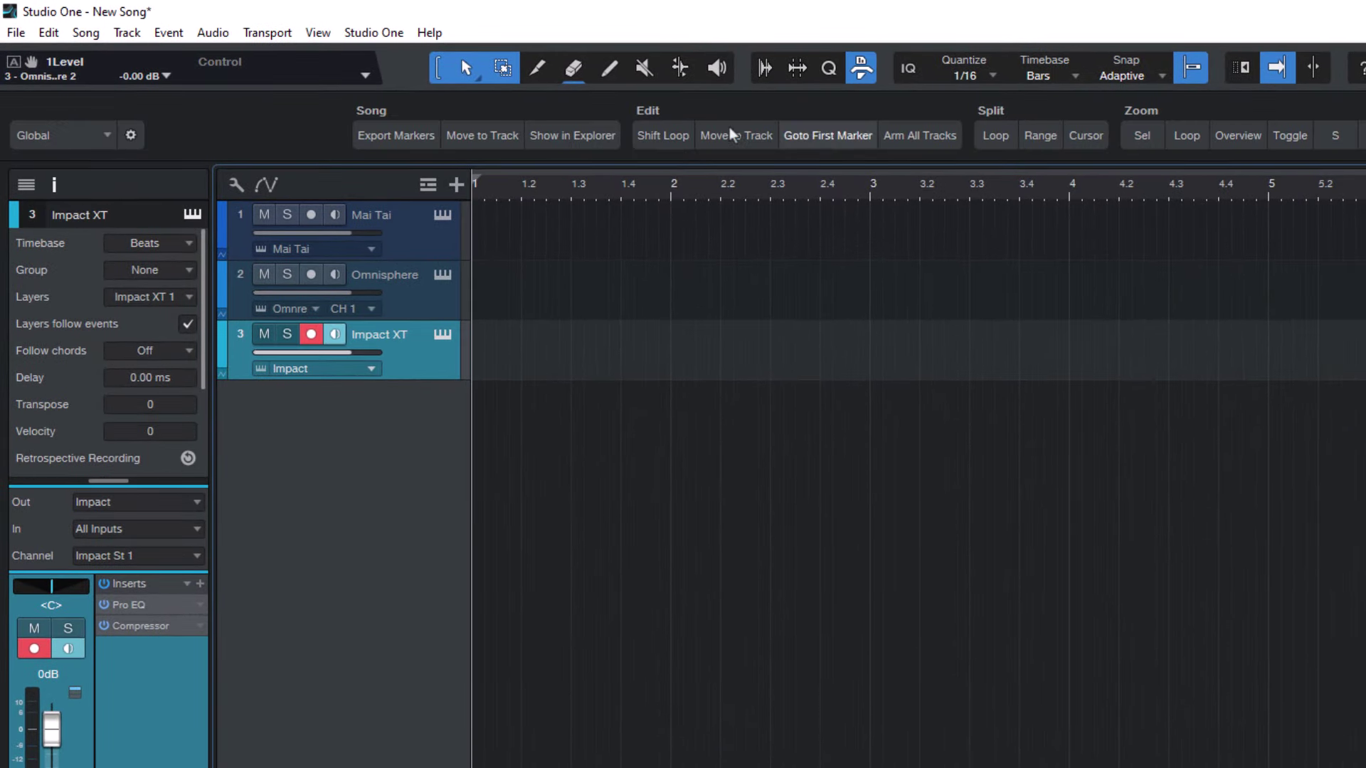
Create a new macro toolbar button and assign it the Add Mai Tai command
right_click(552, 140)
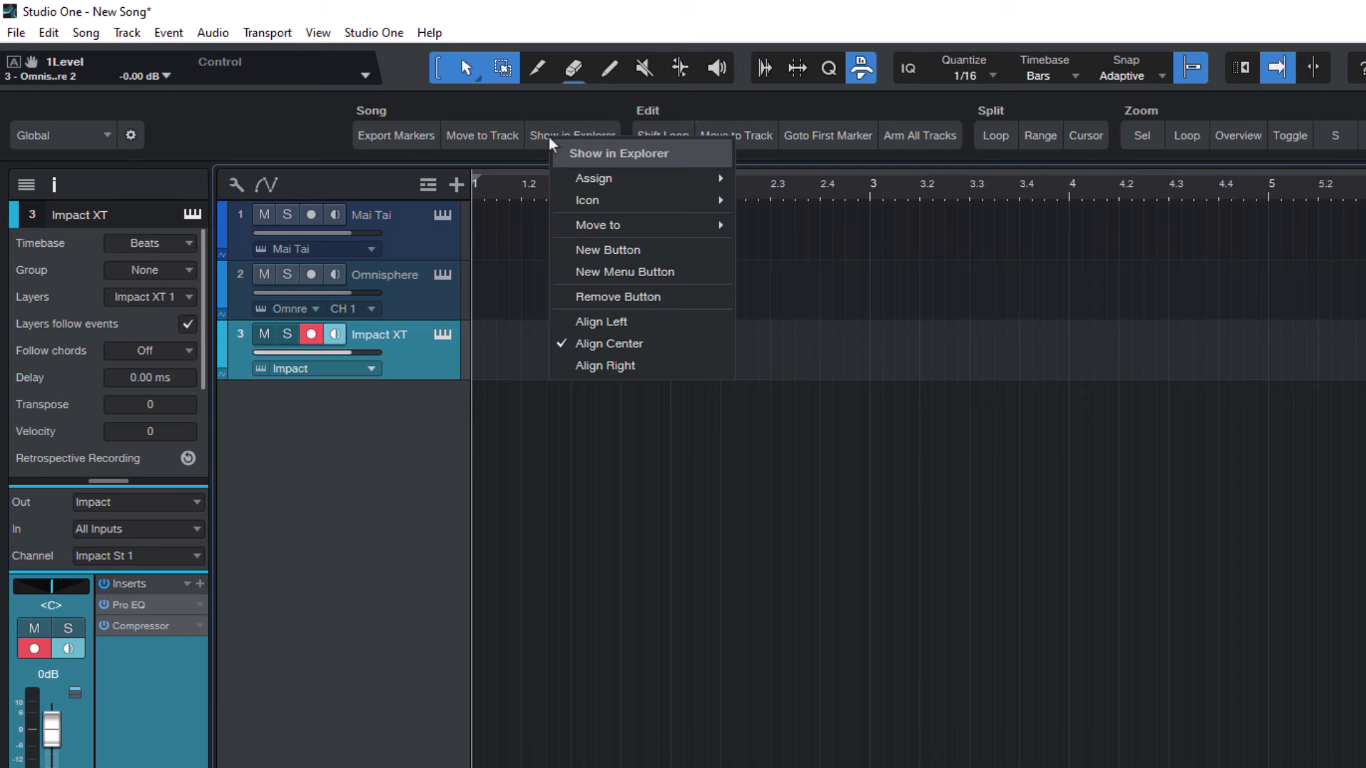
left_click(596, 250)
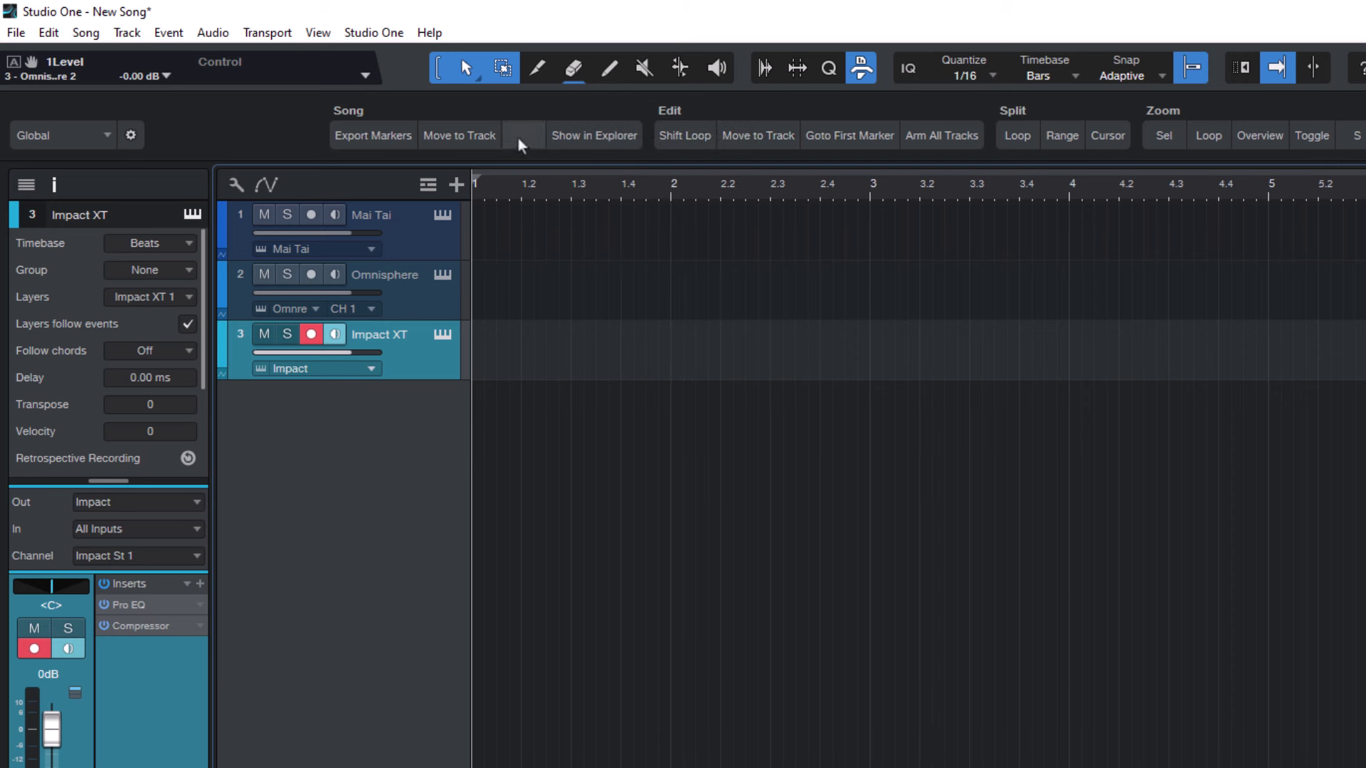
right_click(523, 143)
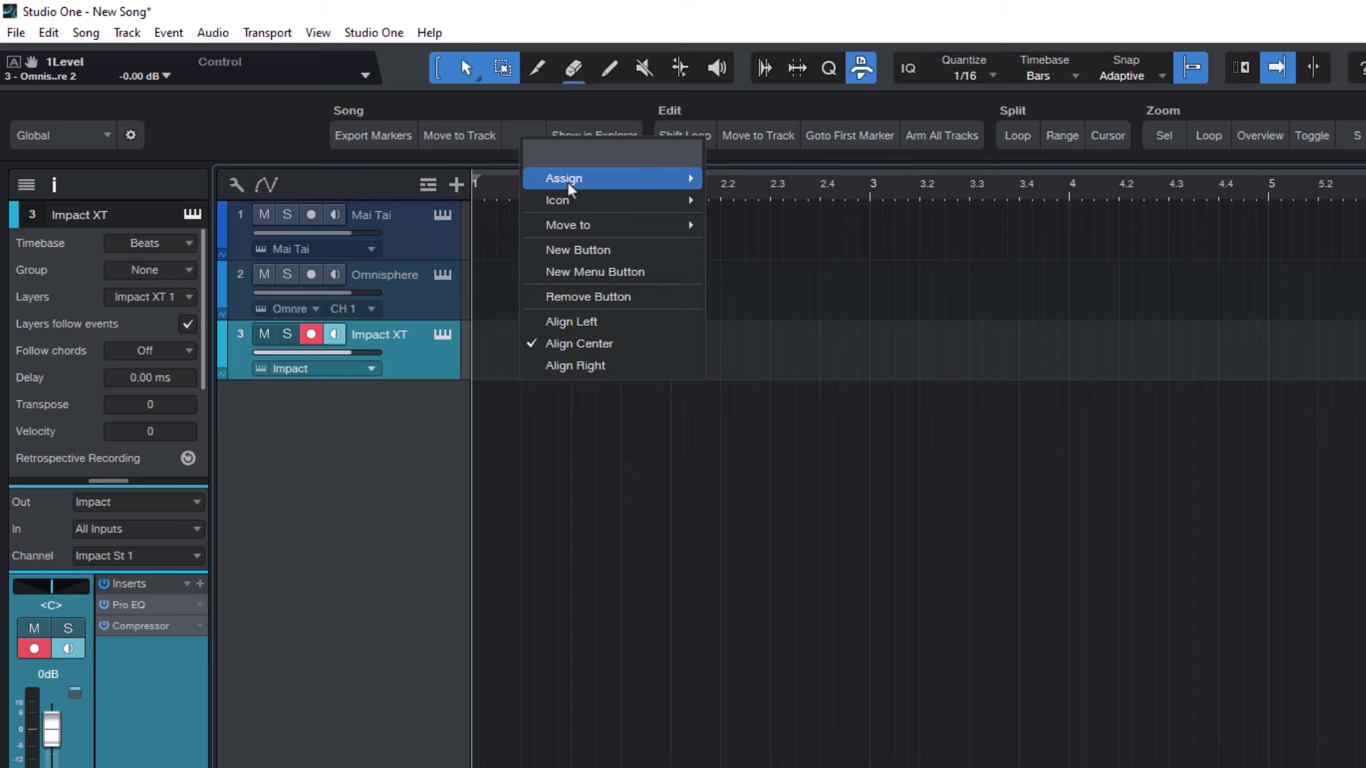
mouse_move(568, 181)
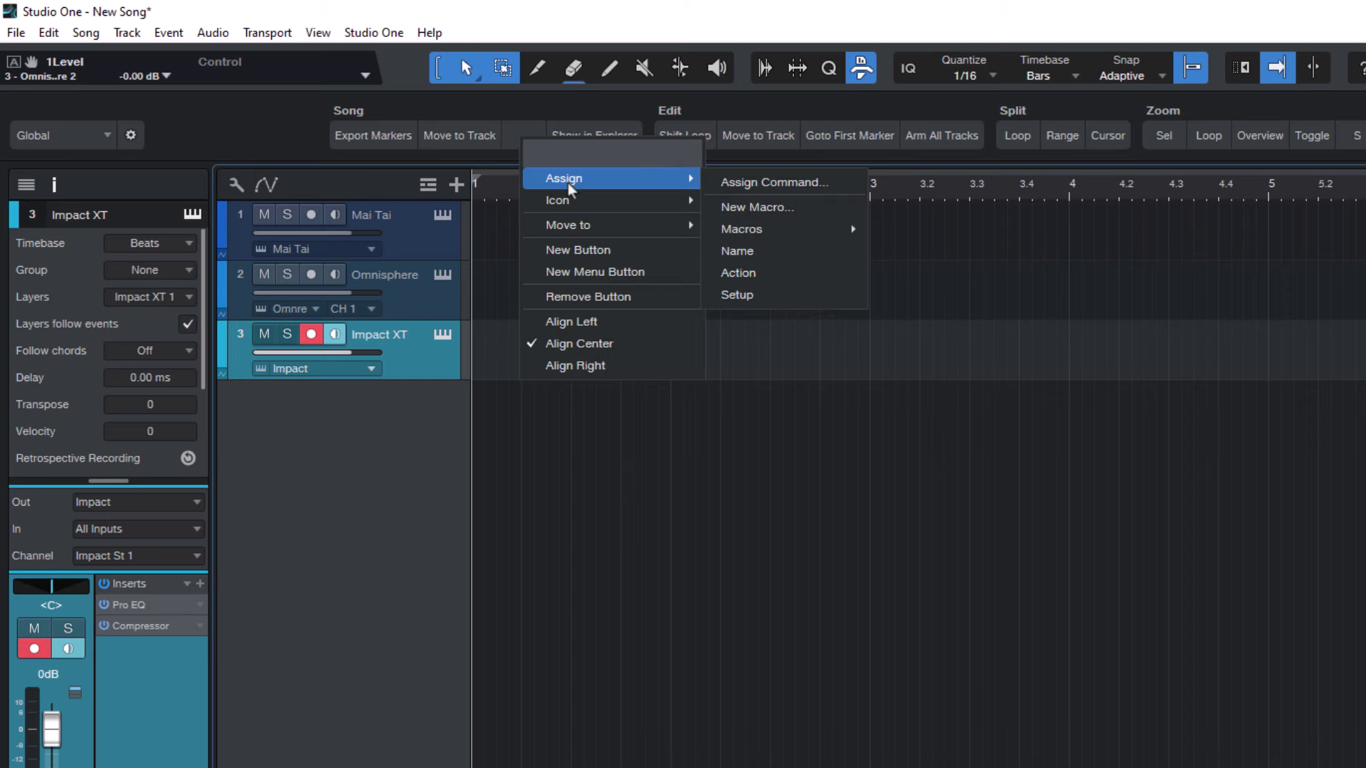
left_click(768, 183)
type("add ma")
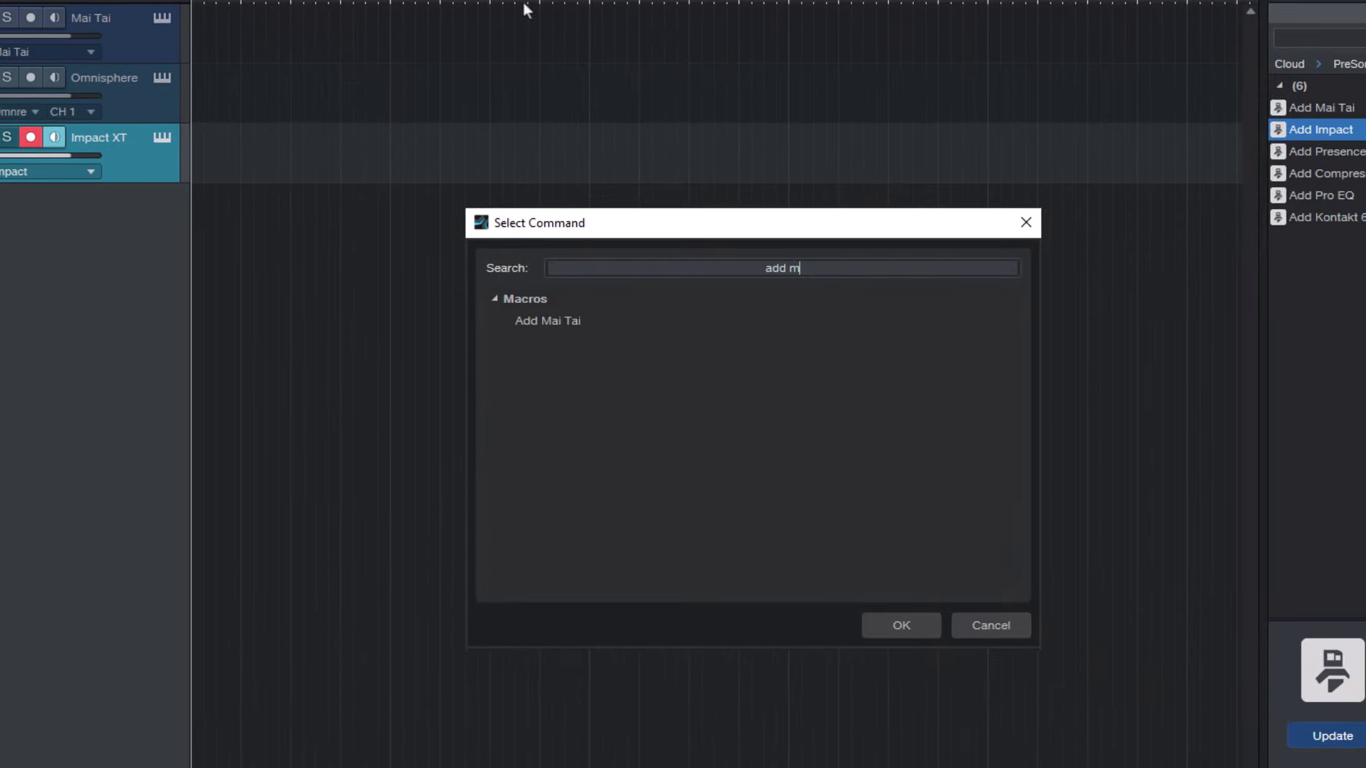
type("i")
left_click(535, 321)
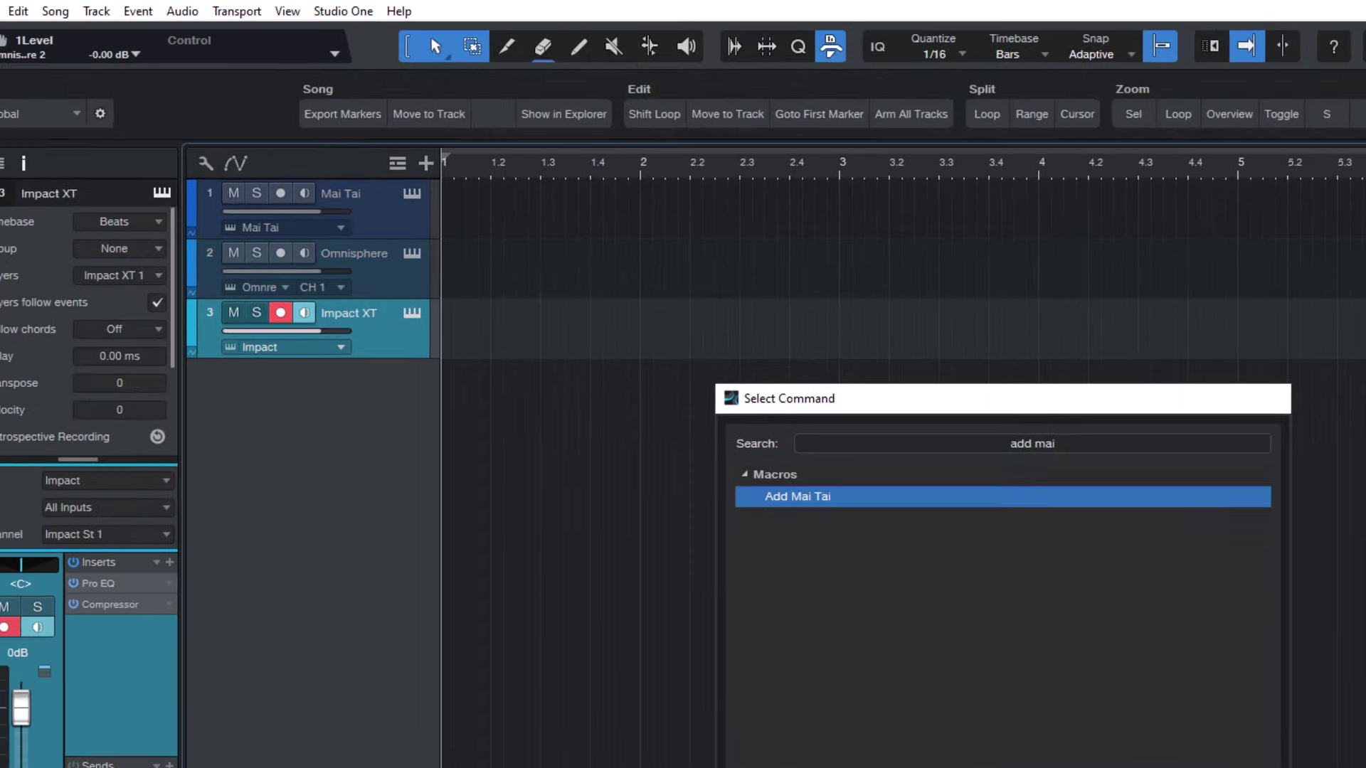
left_click(901, 625)
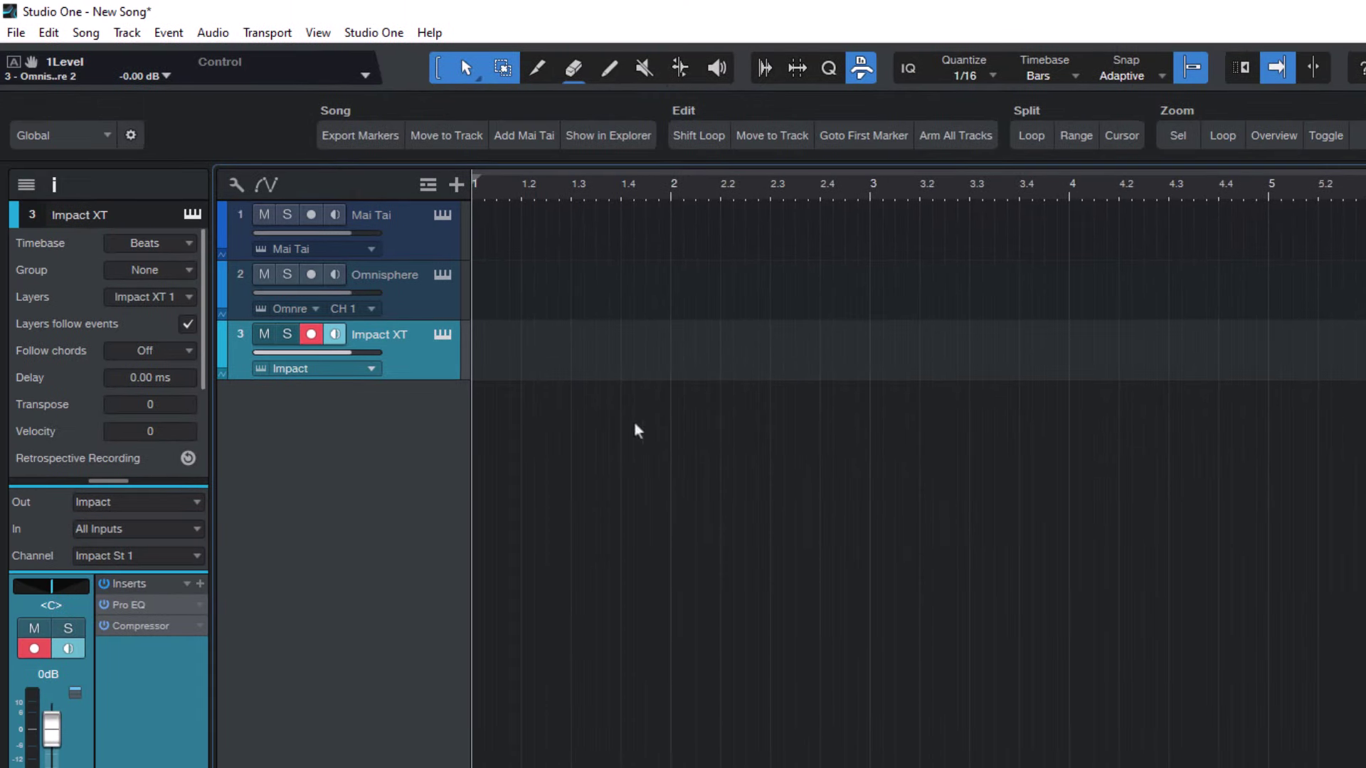
Duplicate the Add Mai Tai macro into Add Mai Tai(2) and bring up its options
right_click(512, 132)
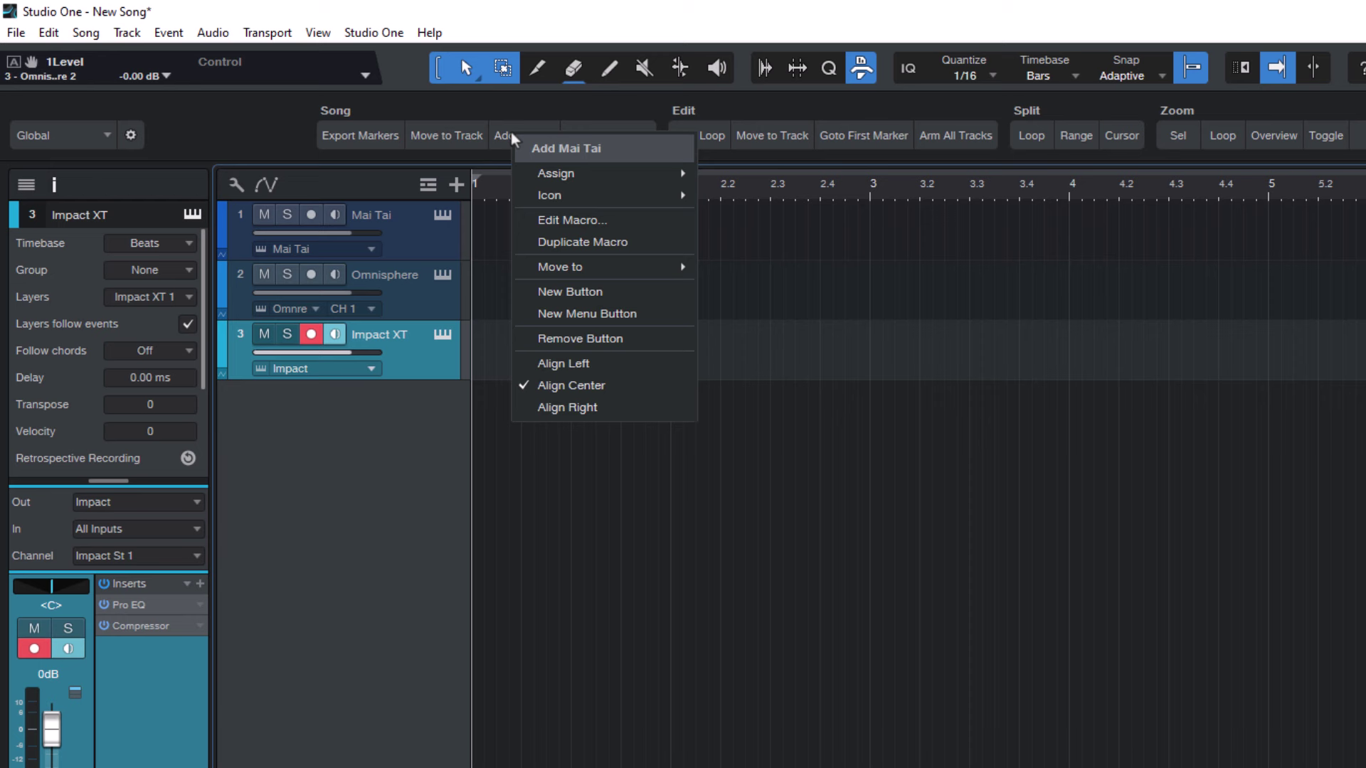
left_click(593, 243)
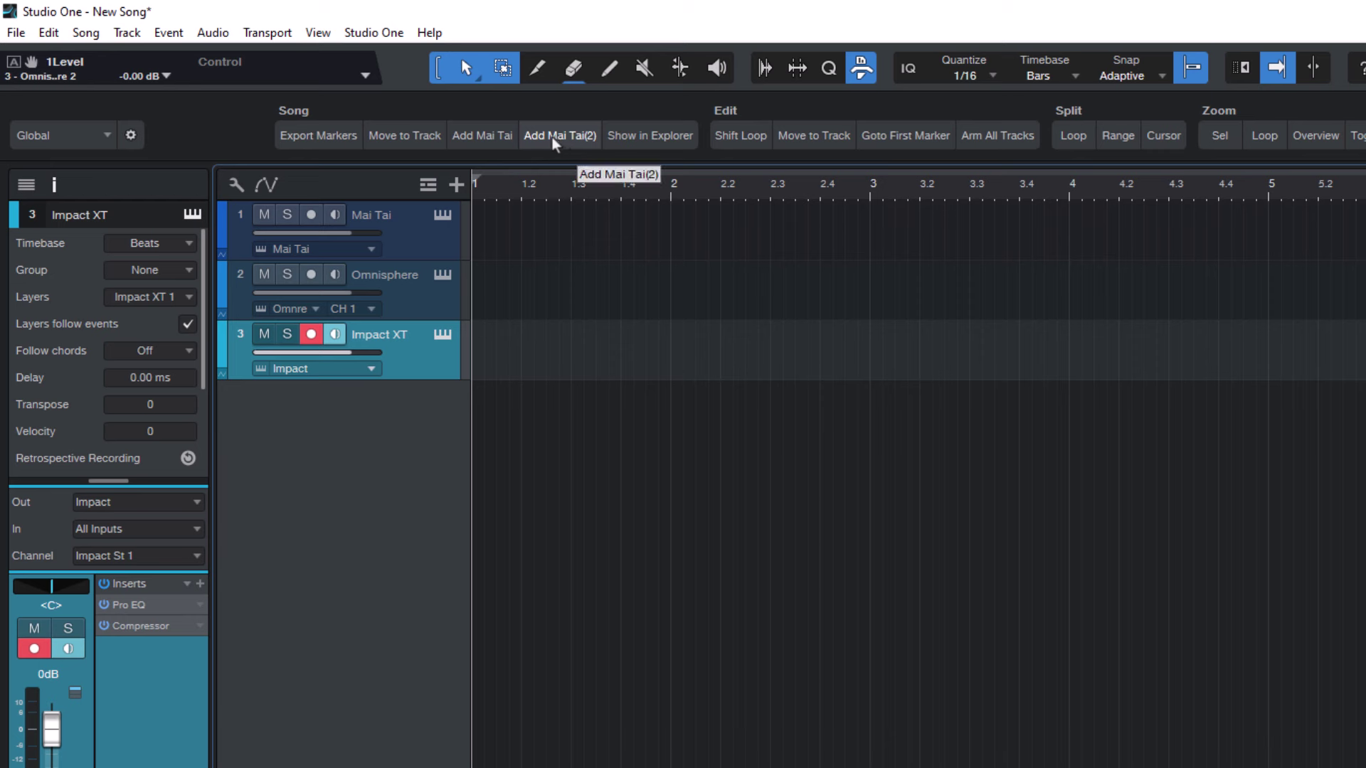
right_click(554, 142)
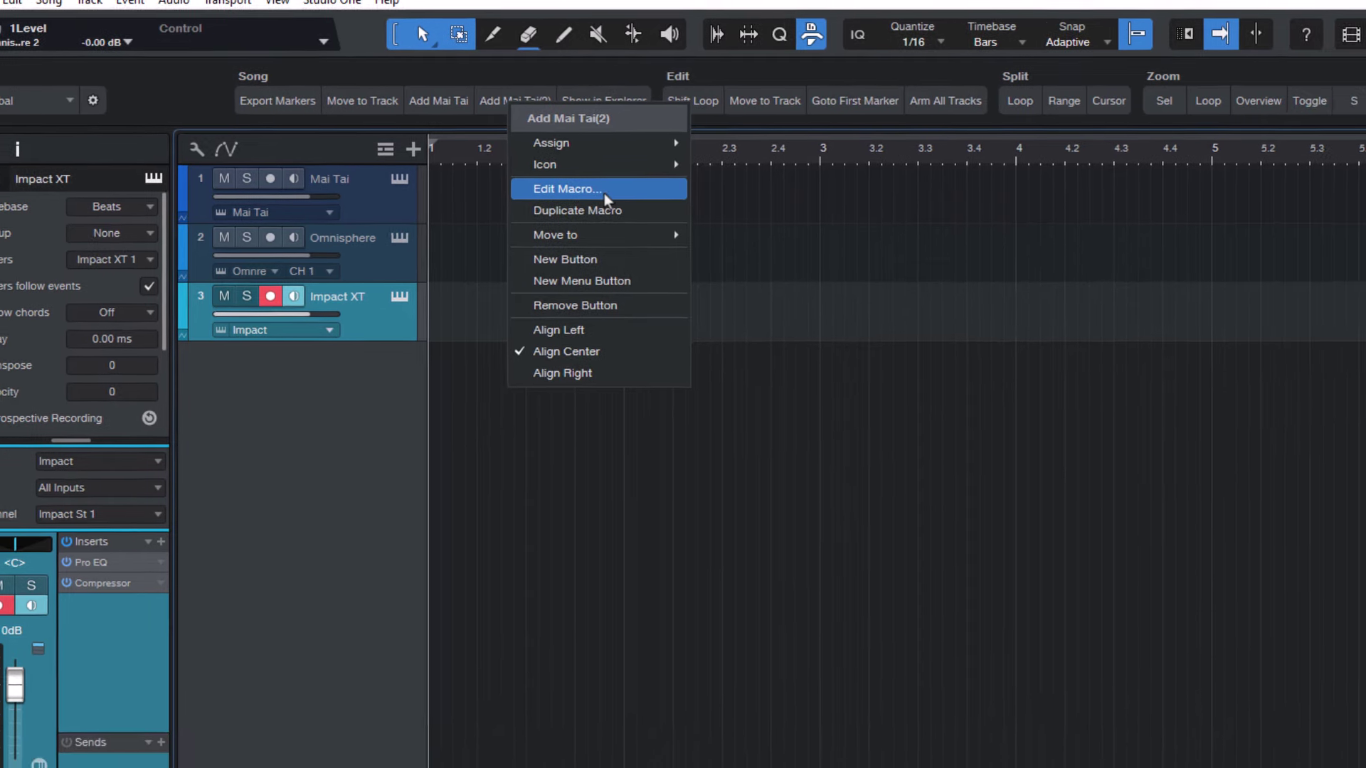
Open the copied macro for editing and retitle it Add Dune 2
left_click(646, 226)
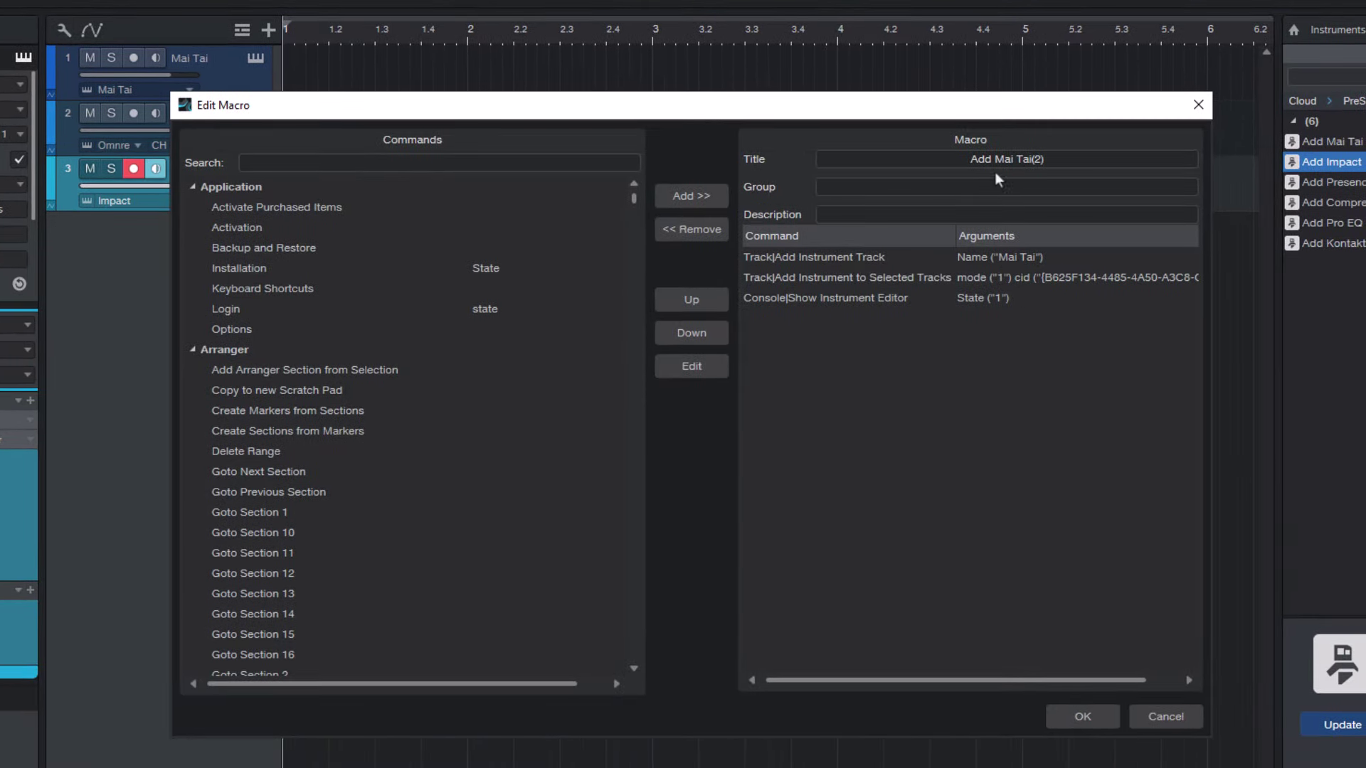
left_click(996, 159)
left_click_drag(994, 158, 1109, 156)
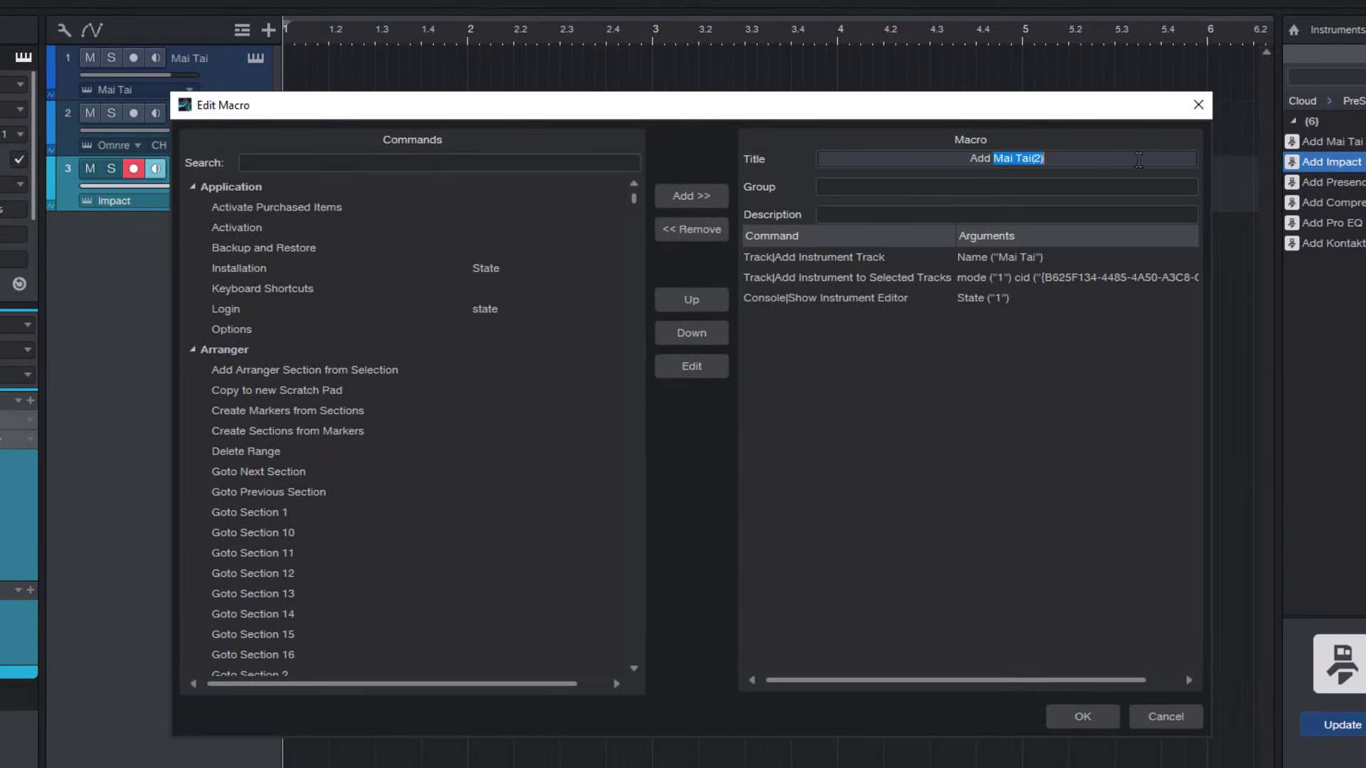
type("Dune 2")
Set the Add Instrument Track step's track name to Dune 2
double_click(868, 256)
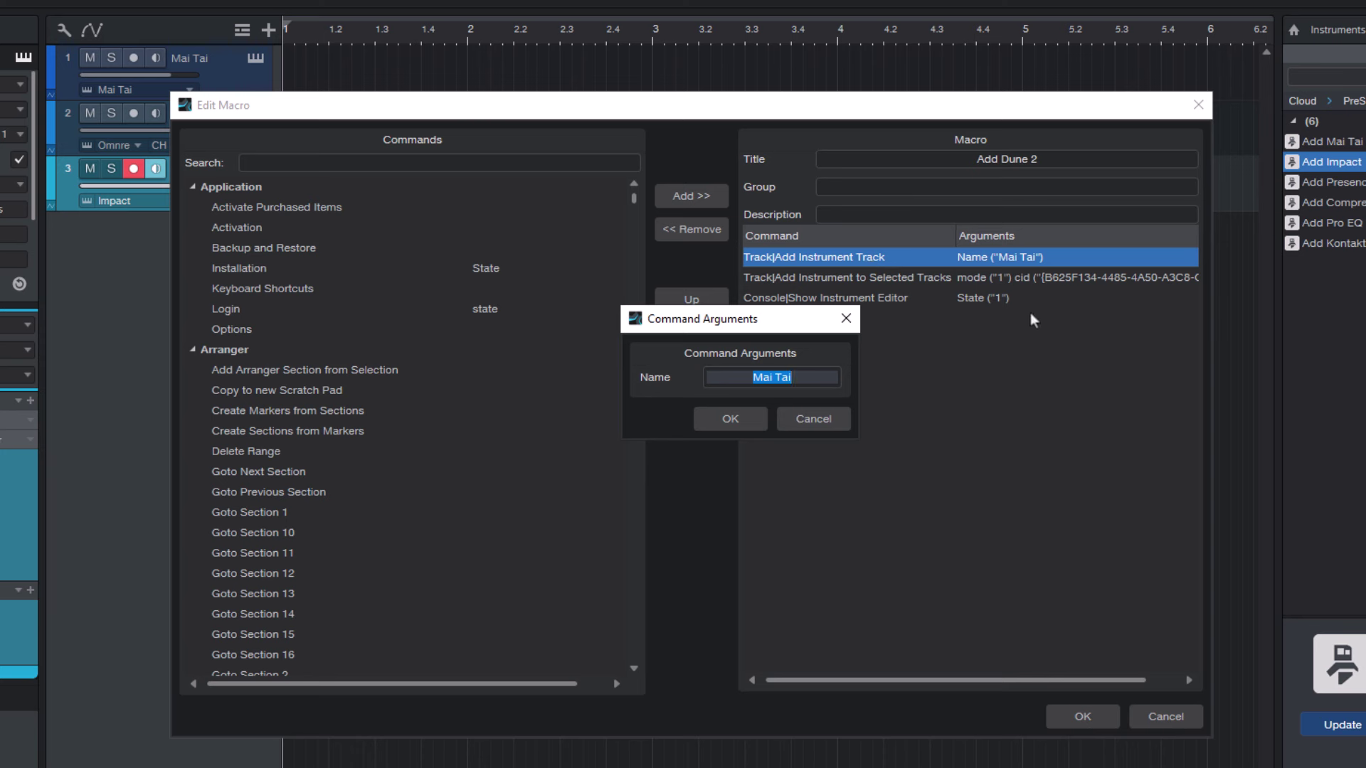
type("Dune 2")
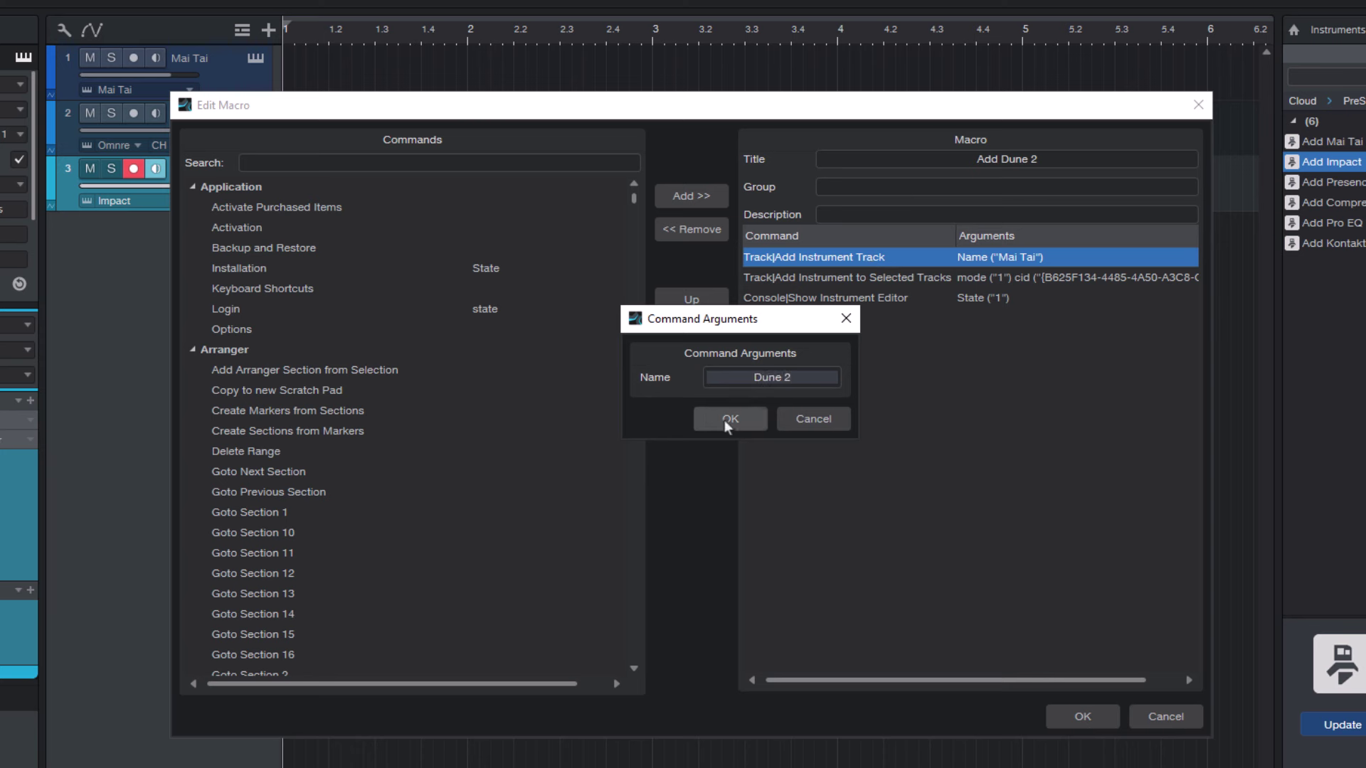
left_click(727, 419)
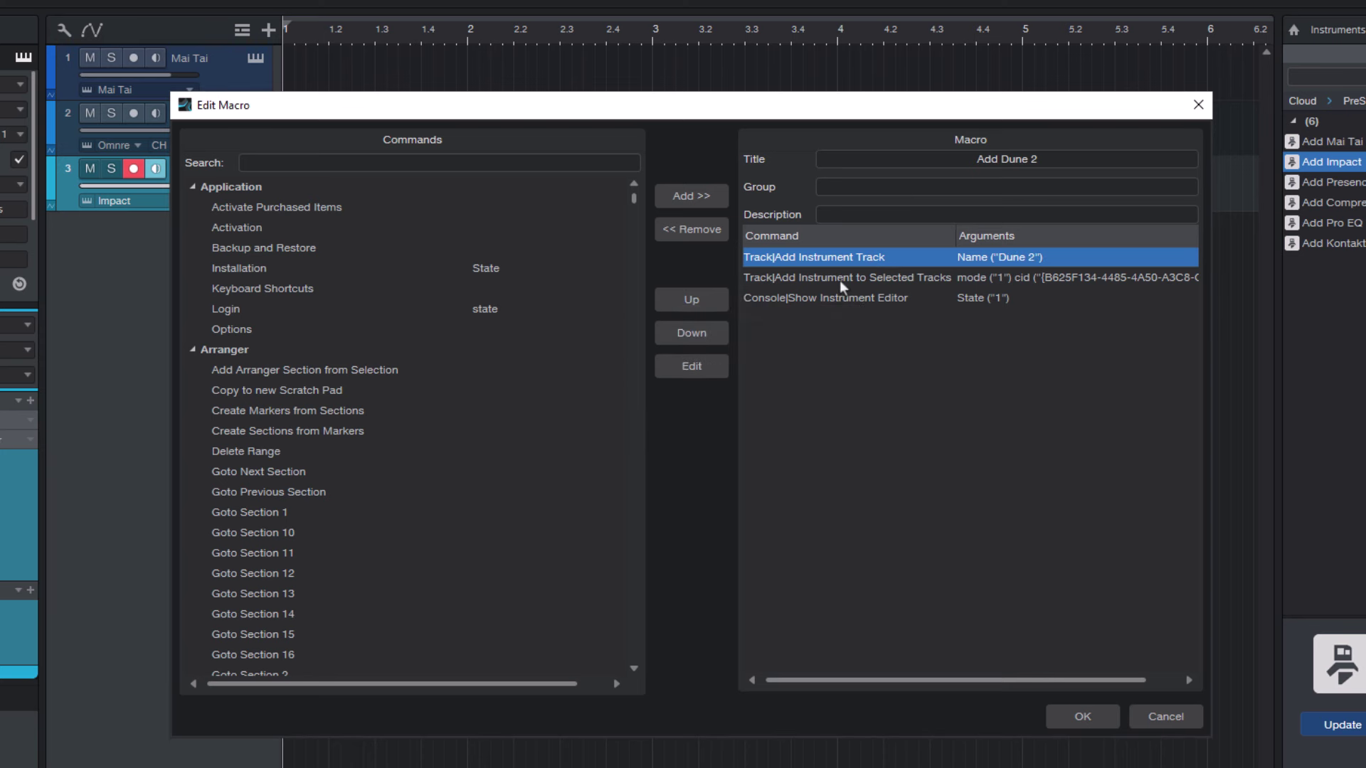
Choose DUNE 2 as the macro's instrument and save the Add Dune 2 macro
double_click(889, 278)
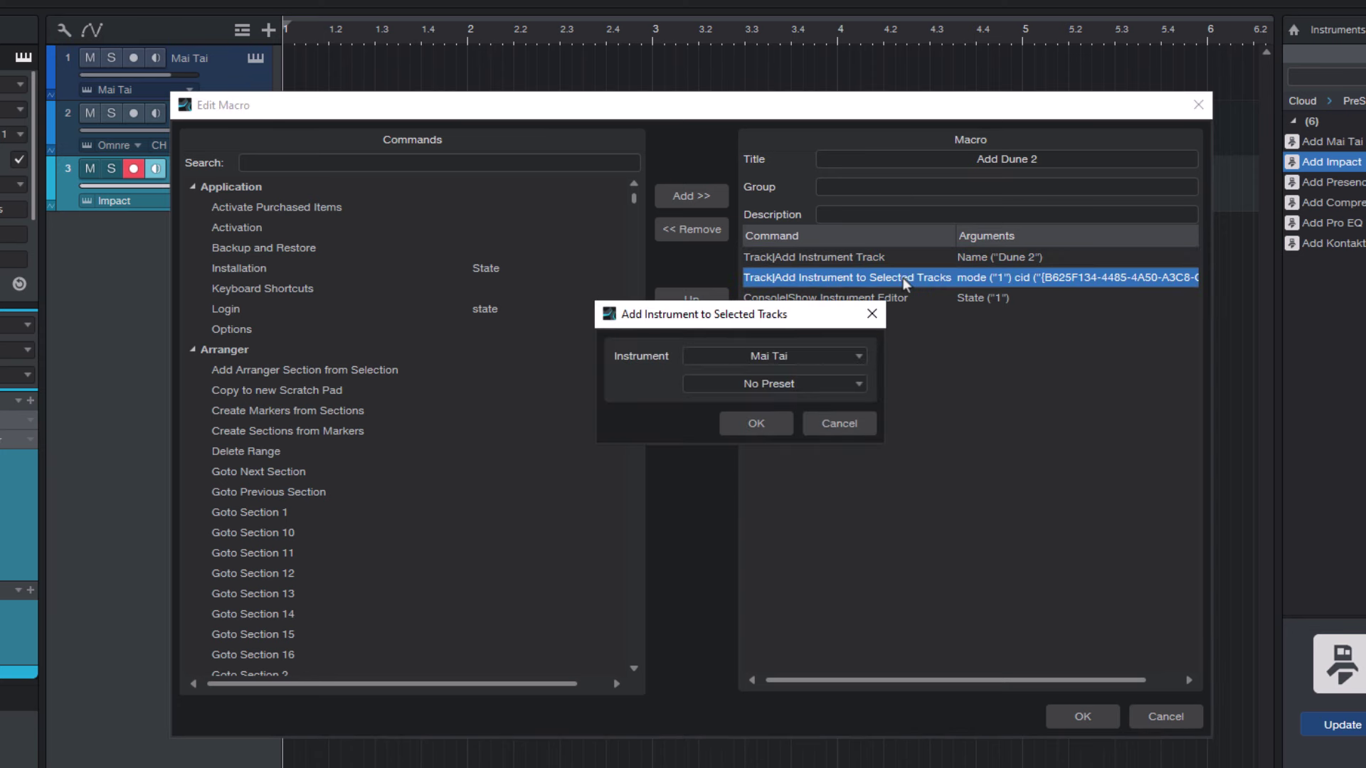
left_click(788, 357)
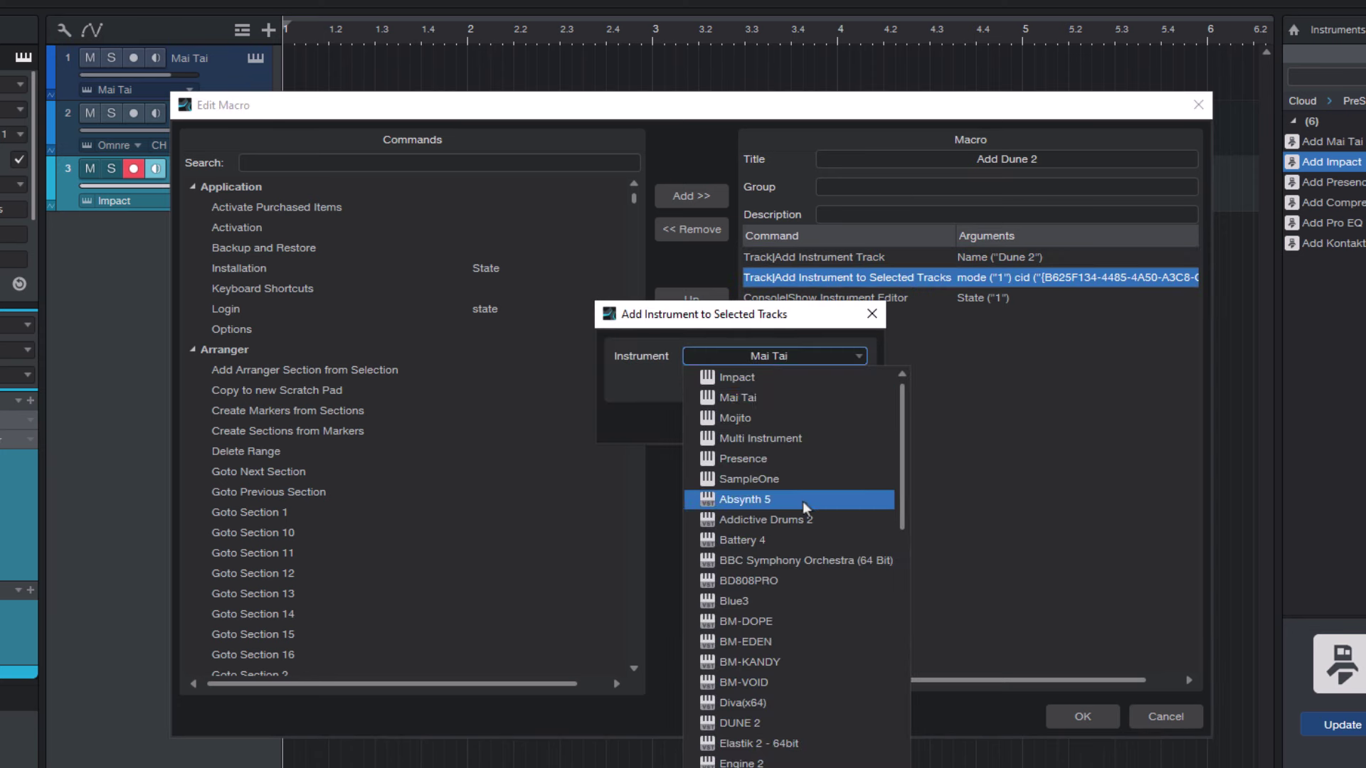
left_click(731, 724)
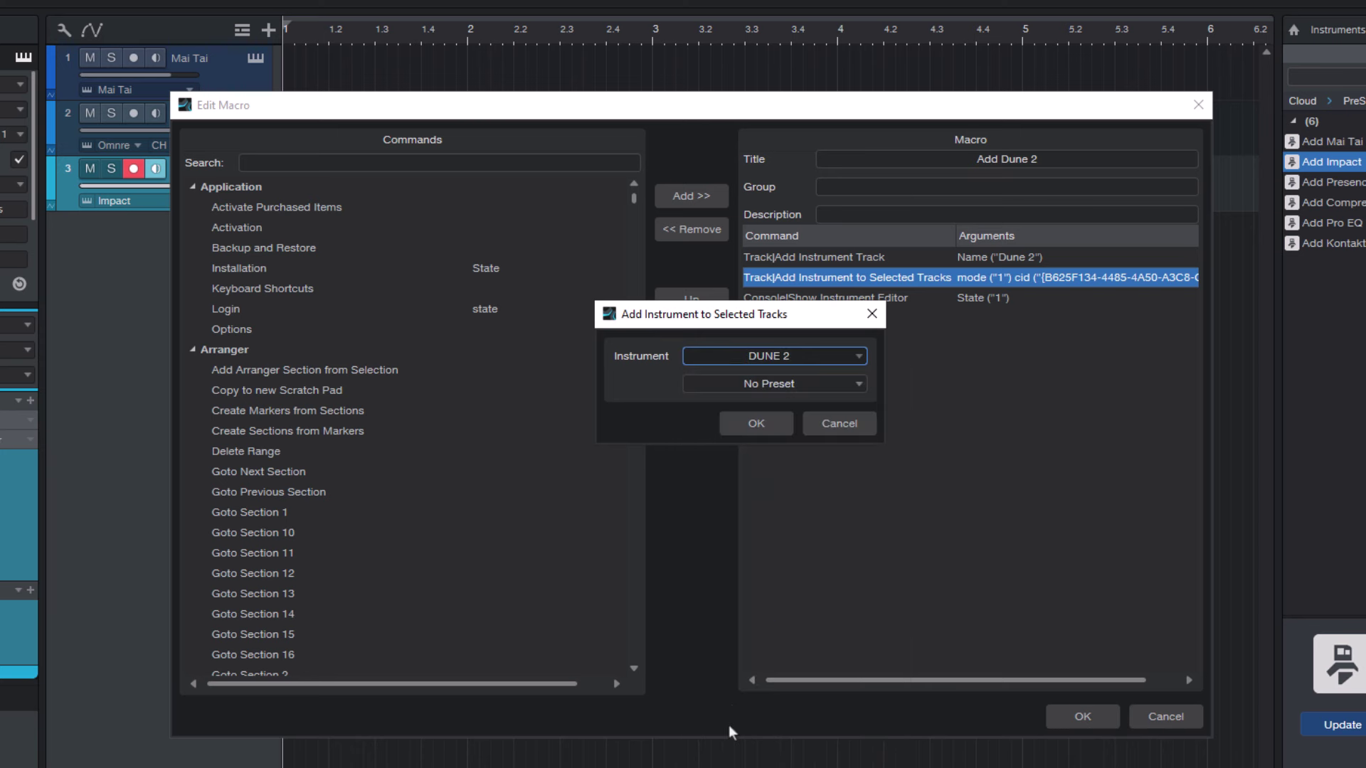
left_click(759, 427)
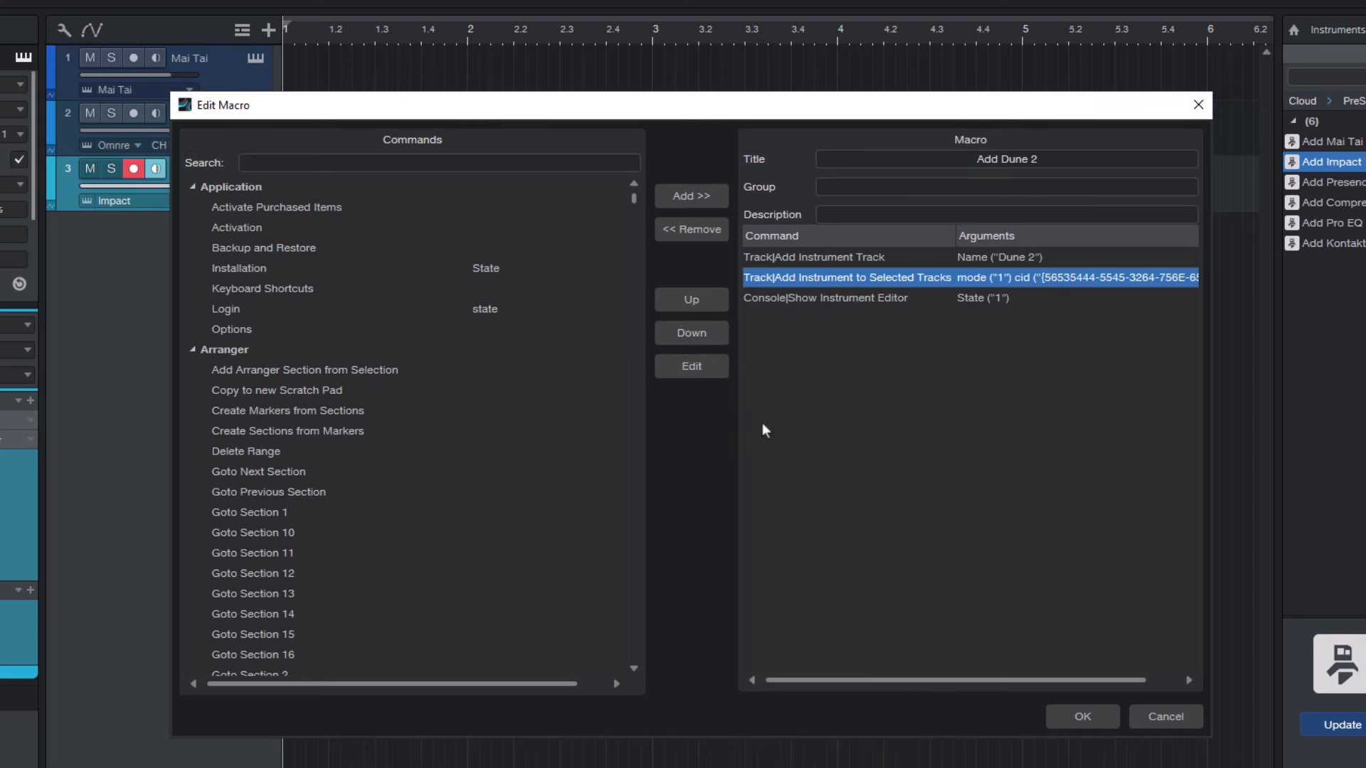
left_click(1082, 716)
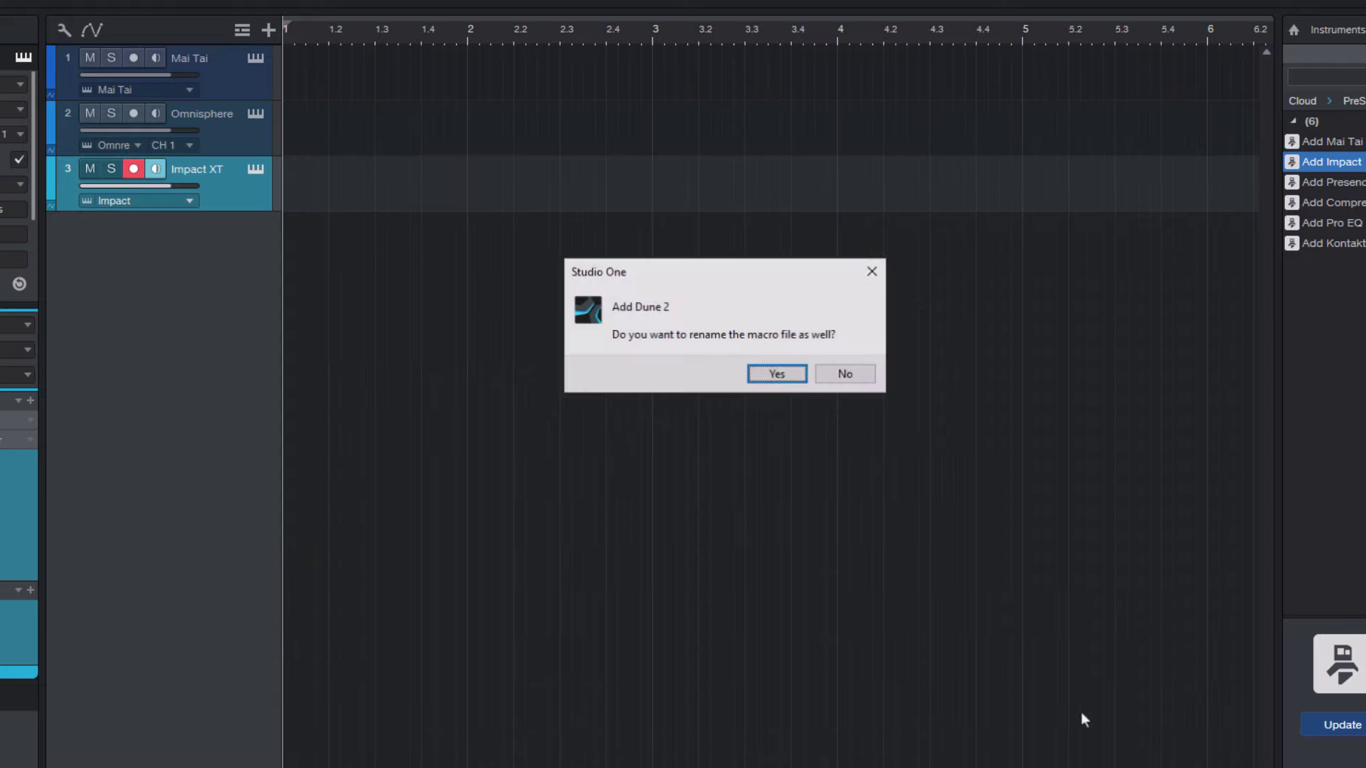
Accept the macro file rename and remove the Add Mai Tai button
left_click(777, 375)
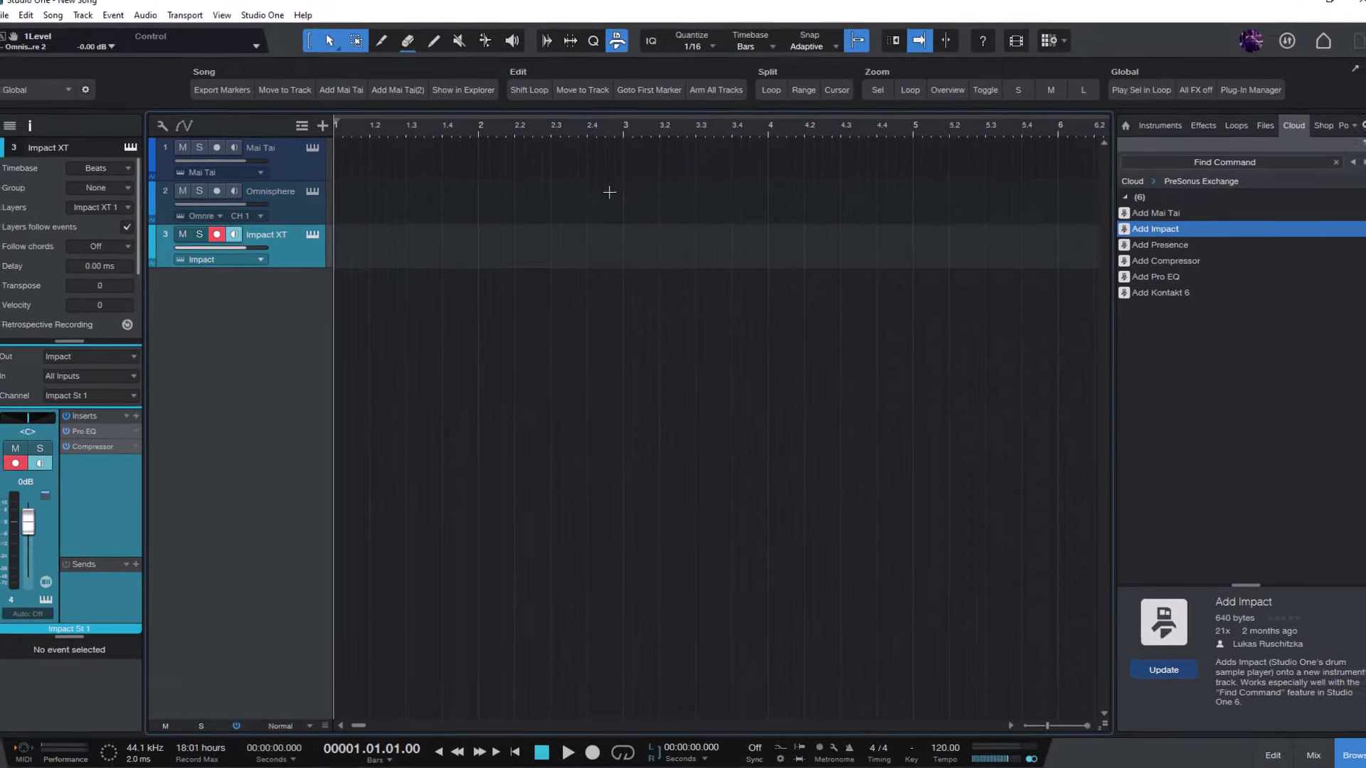
right_click(342, 94)
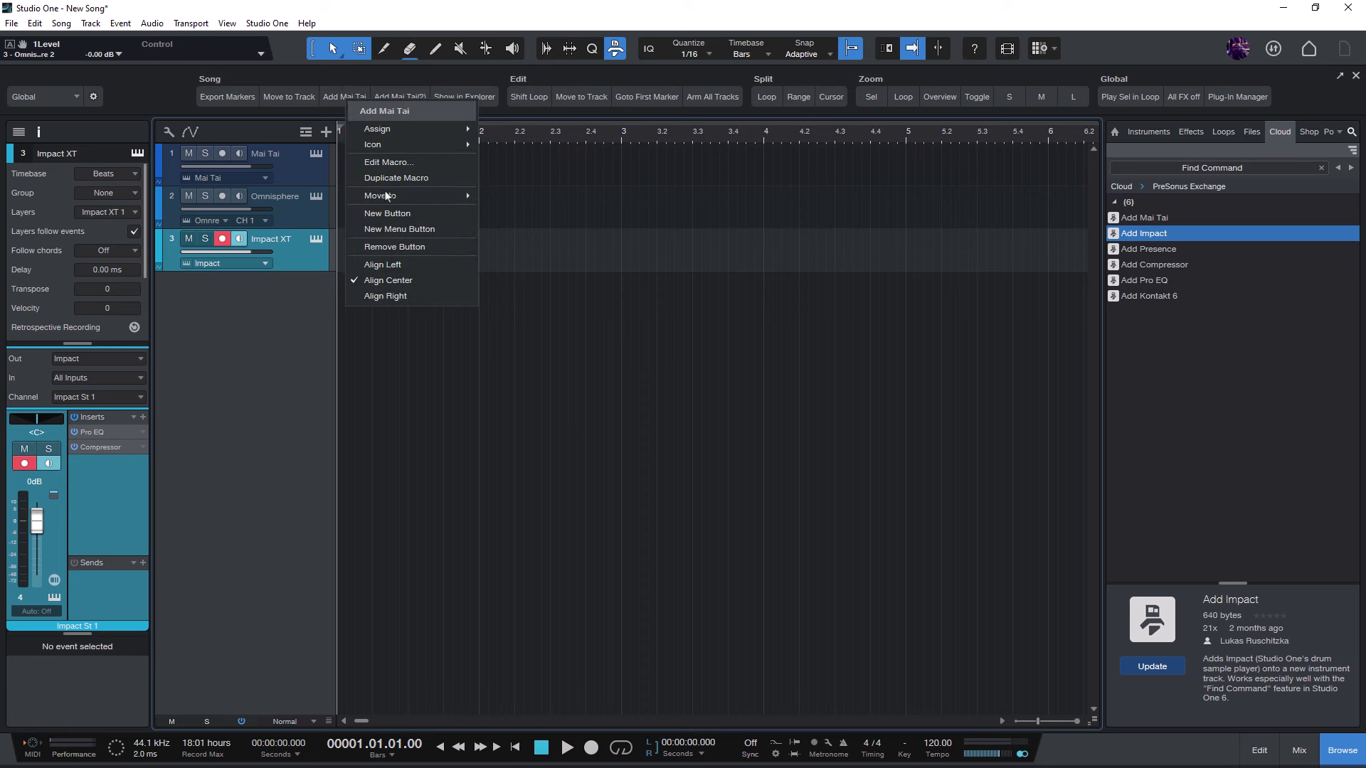
left_click(395, 247)
key("Return")
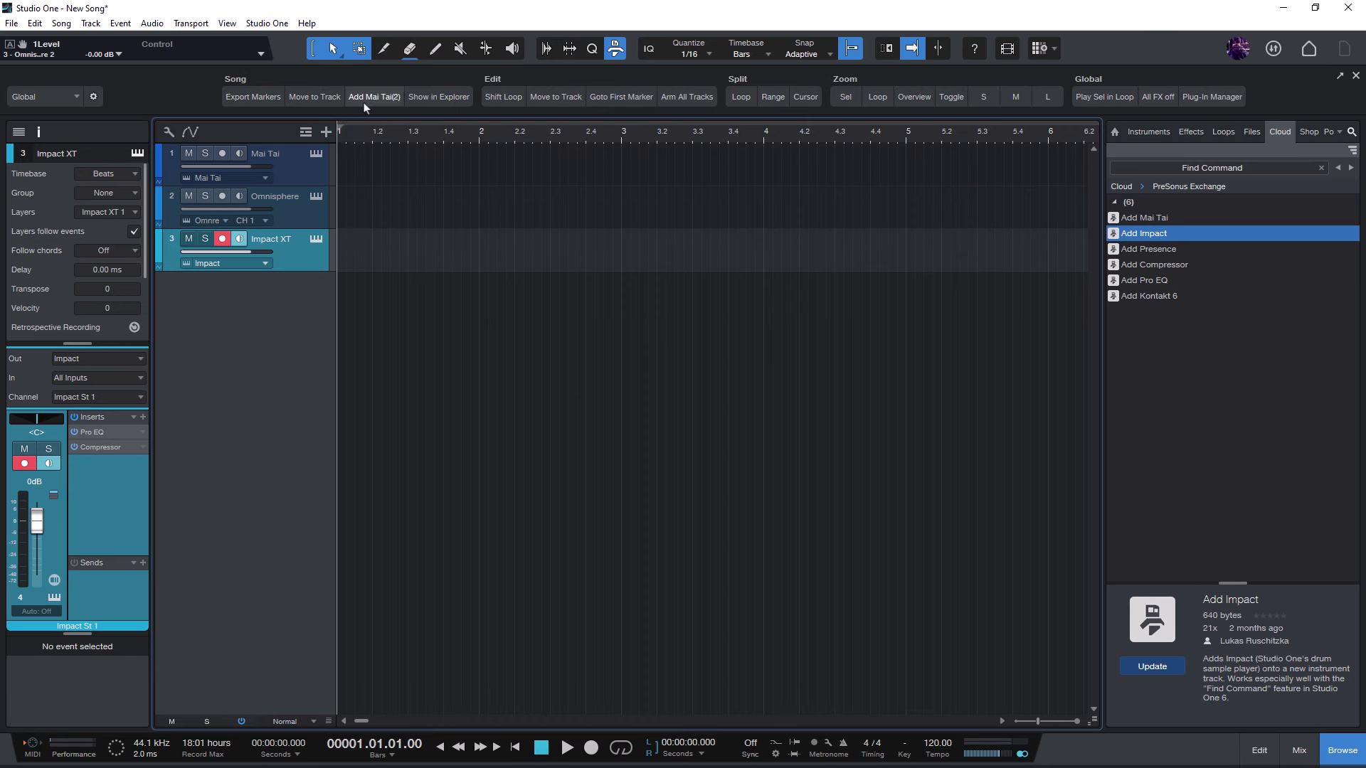
Remove the Add Mai Tai(2) button from the Song macro group too
right_click(366, 99)
left_click(399, 253)
key("Return")
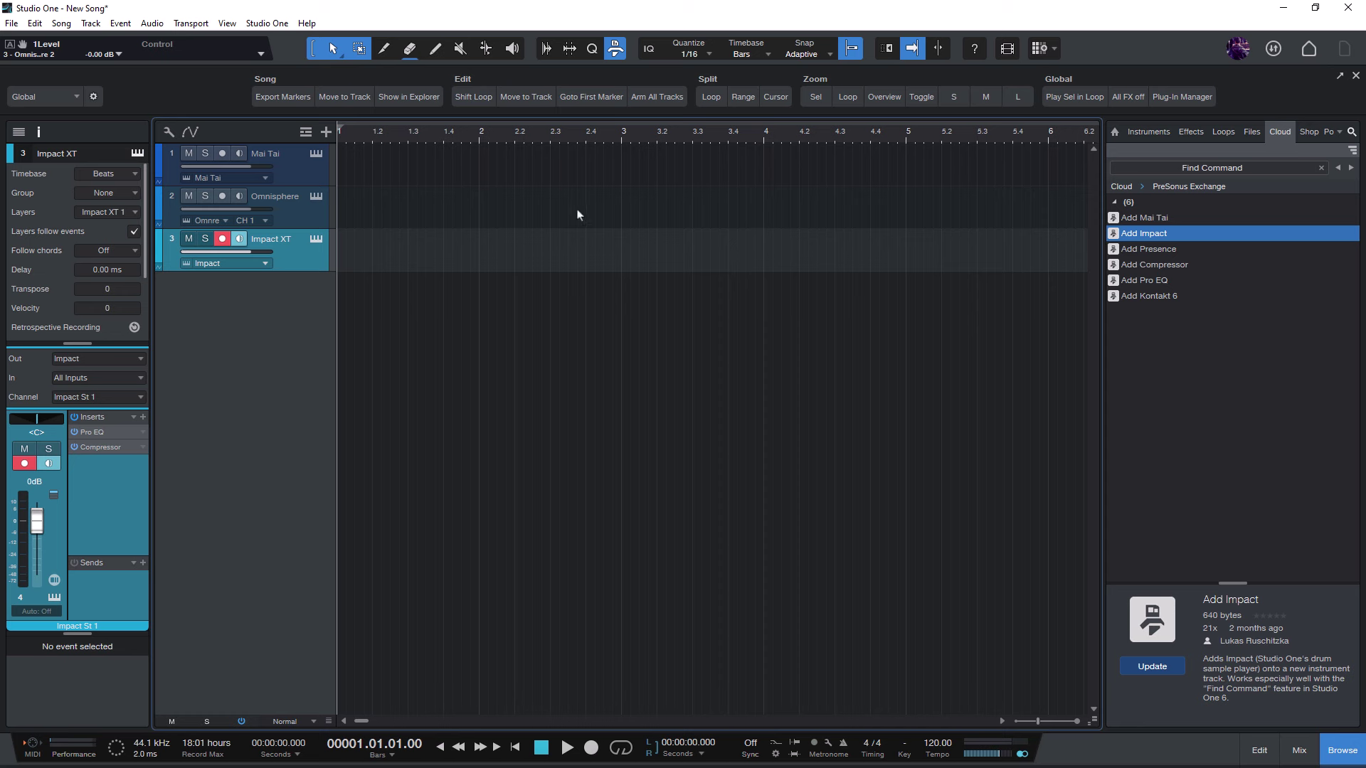
Run the Add Dune 2 macro from Find Command by searching 'dune'
key("ctrl+space")
type("dune")
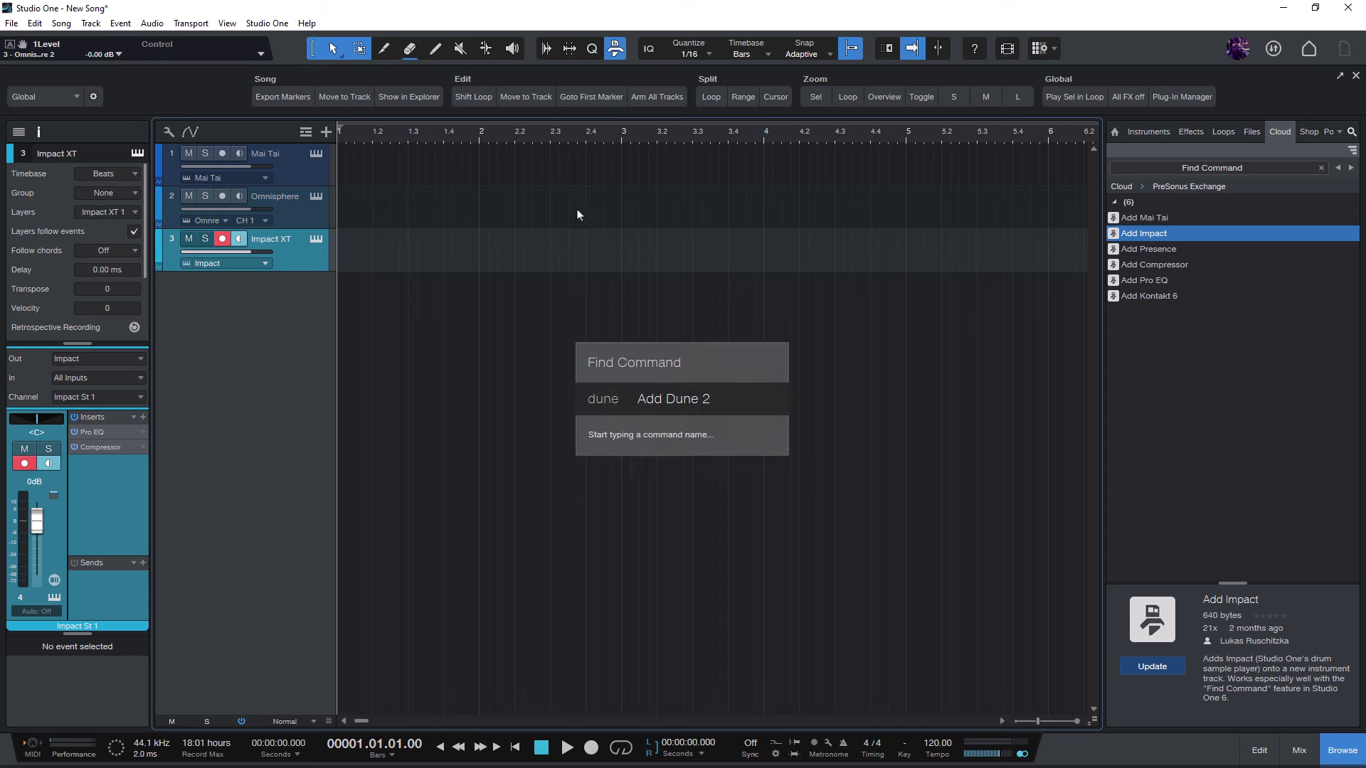
key("Return")
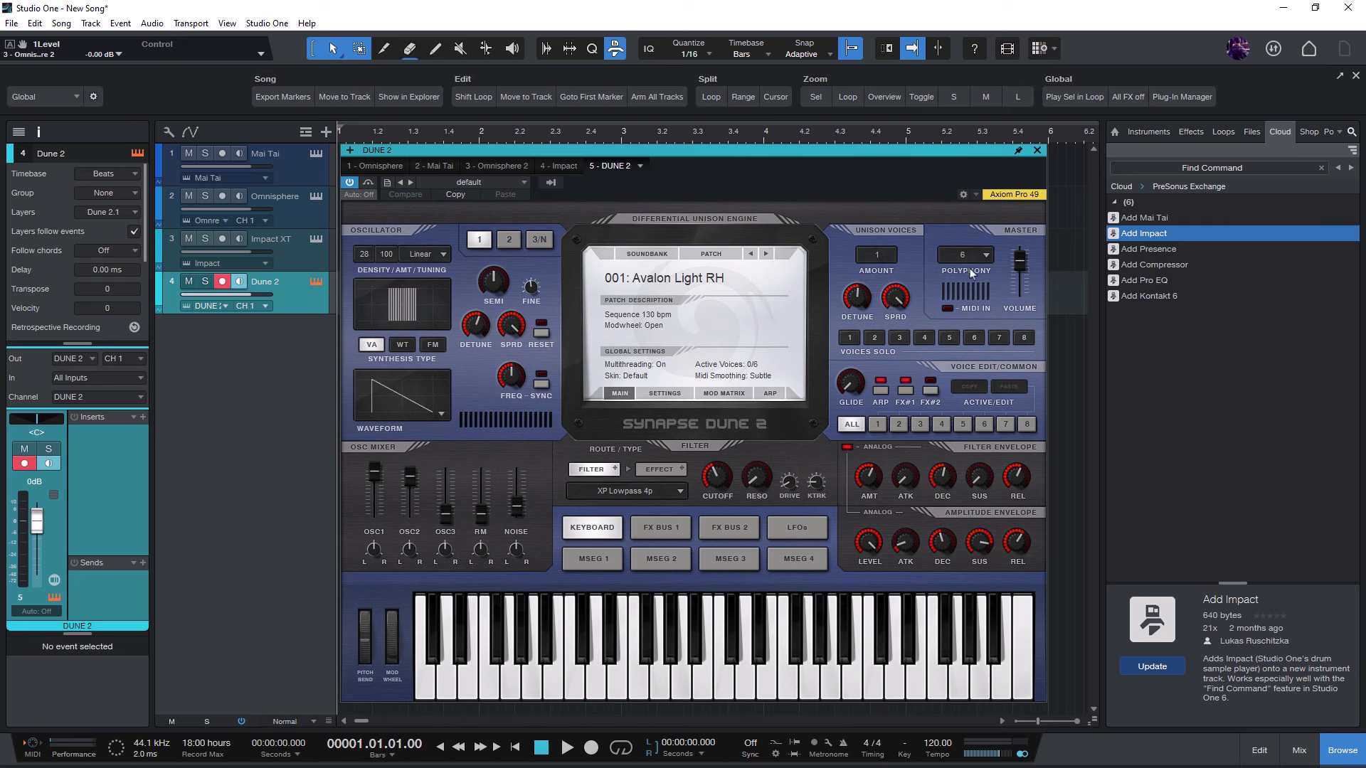
Switch the Browser from the Cloud page to the Instruments list
left_click(1146, 133)
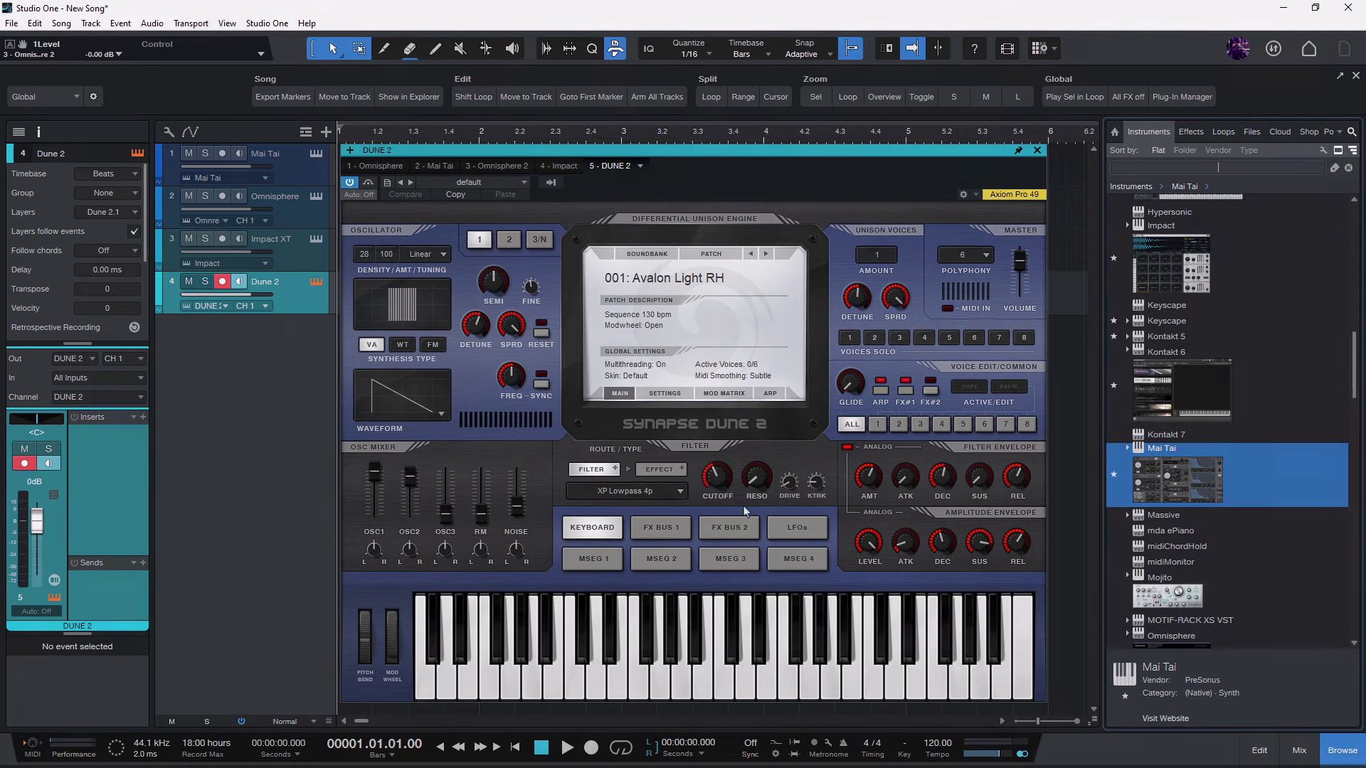